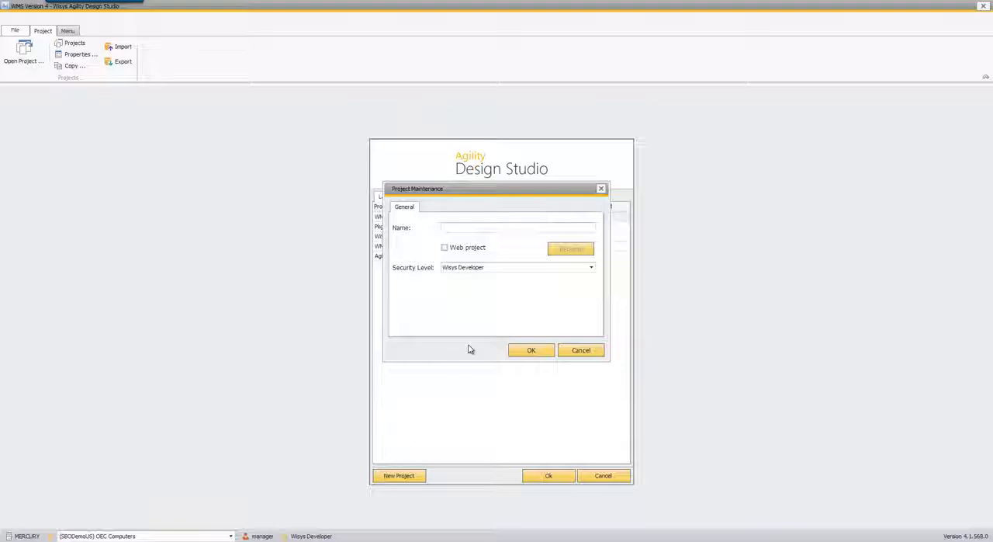
# - Create a new project named Example Project, keeping the Wisys Developer security level
pyautogui.write('ple Project')
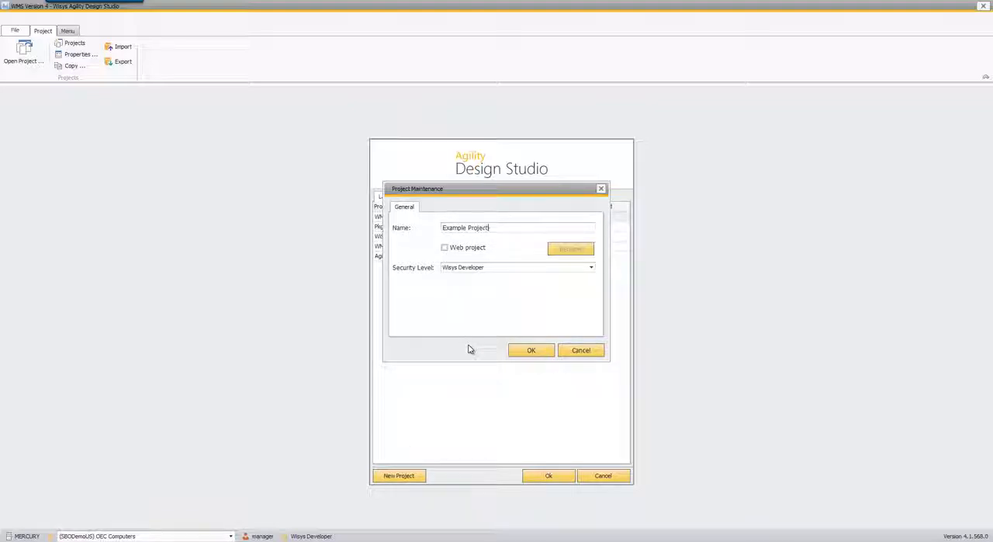
pyautogui.press('Return')
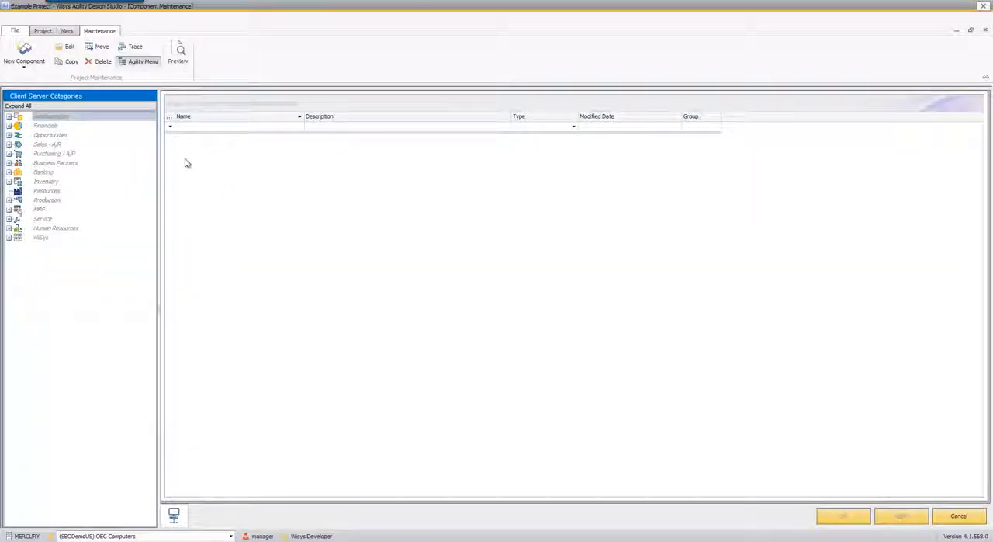
# - Add a new process grid component named Production Grid to the project
pyautogui.click(24, 55)
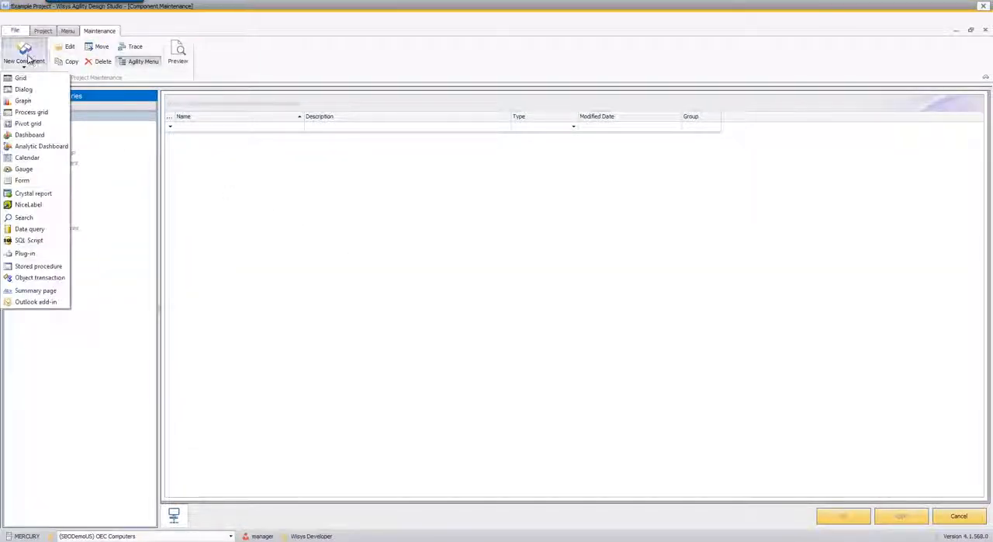
pyautogui.click(31, 112)
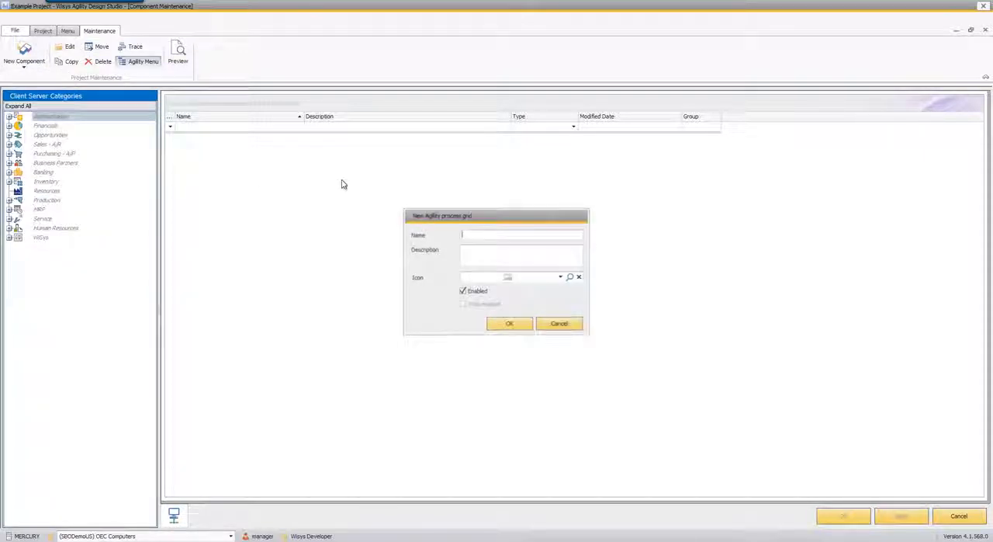
pyautogui.write('Prod')
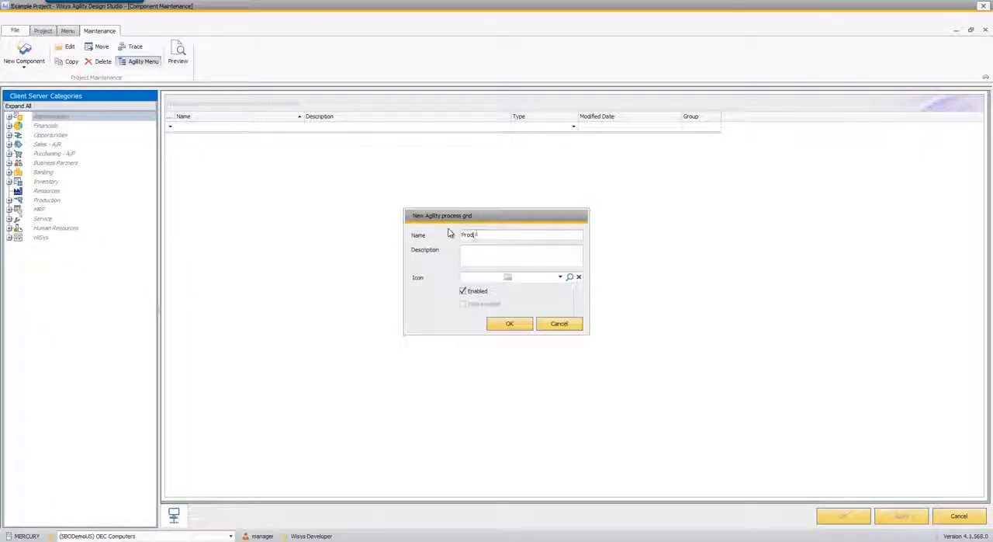
pyautogui.write('uction Grid')
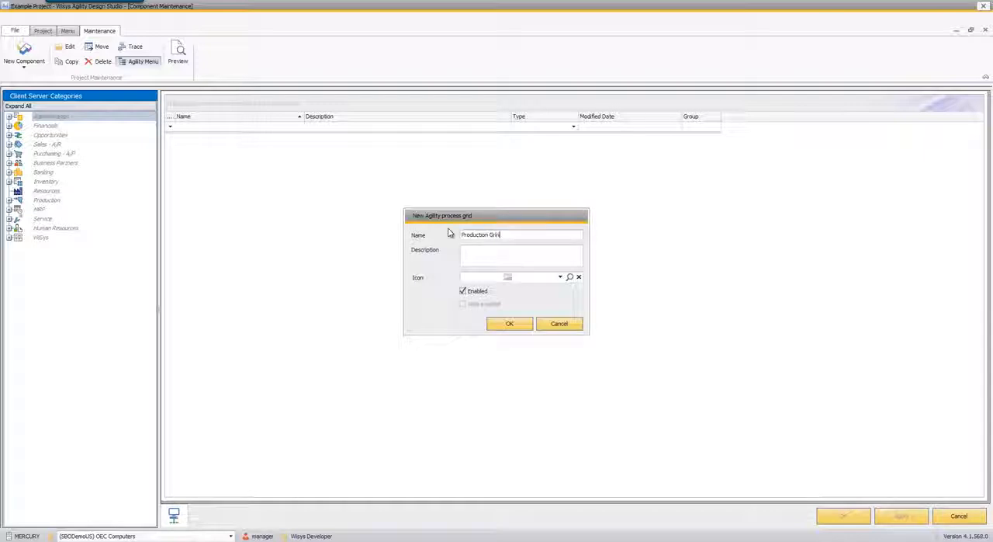
pyautogui.press('Tab')
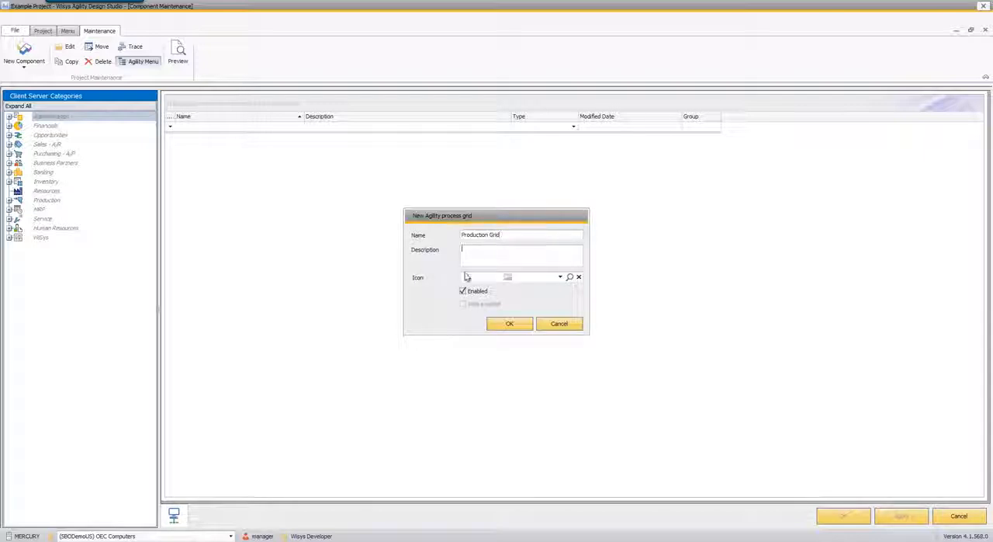
pyautogui.click(515, 324)
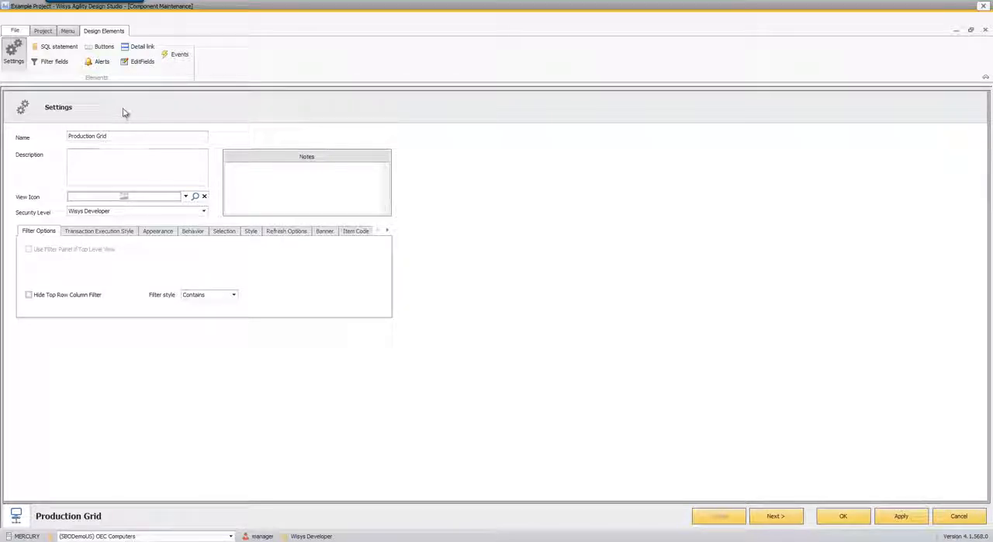
# - Bring the owor production order query from SQL Server Management Studio into the Production Grid's SQL statement
pyautogui.click(101, 231)
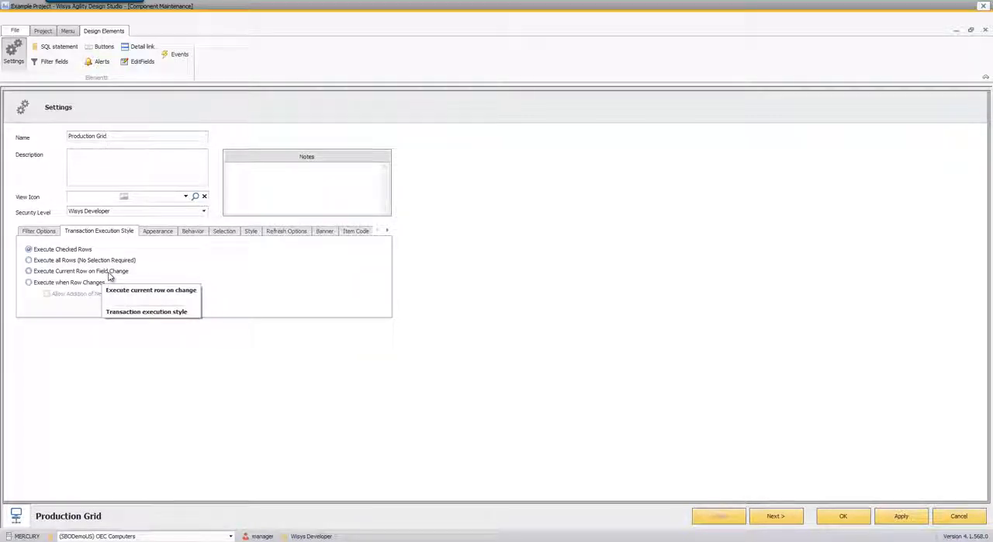
pyautogui.click(42, 233)
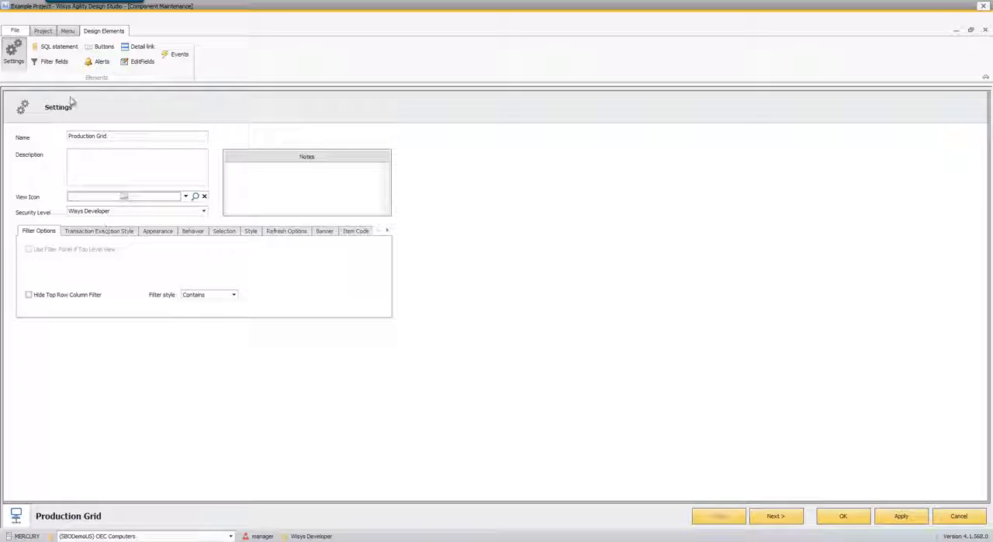
pyautogui.click(59, 46)
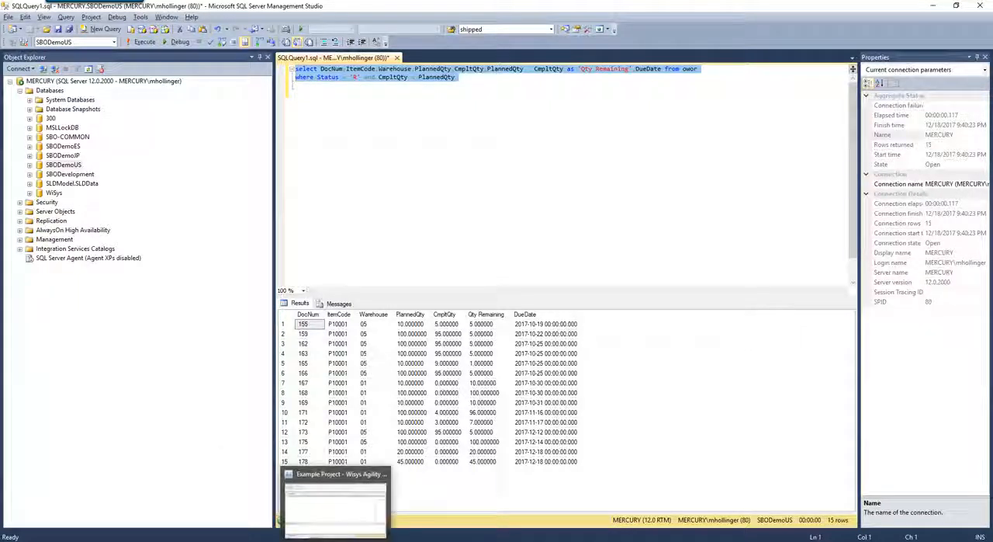
pyautogui.click(334, 344)
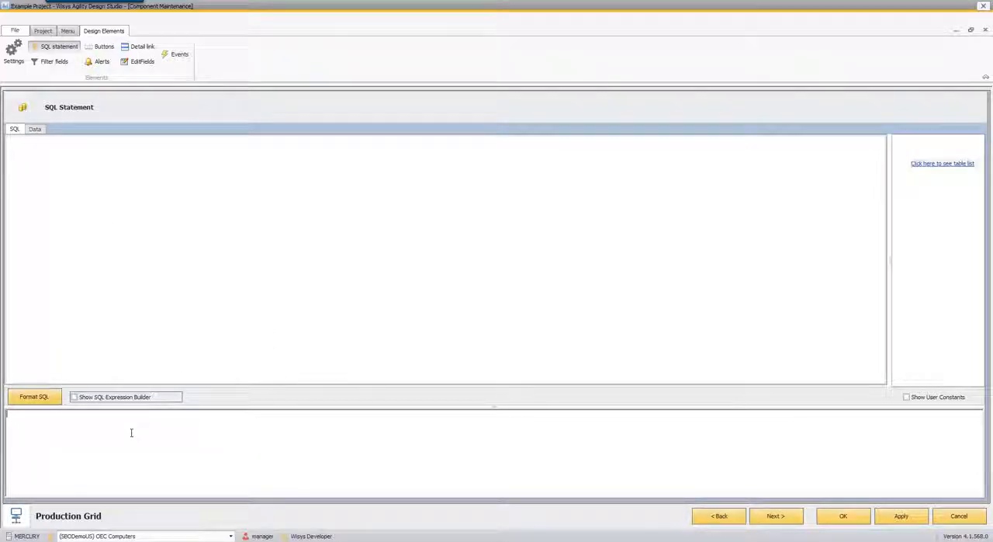
pyautogui.write("Select DocNum, ItemCode, Warehouse, PlannedQty, CmpltQty, PlannedQty - CmpltQty as 'Qty Remaining', DueDate from owor Where Status = 'R' and CmpltQty < PlannedQty")
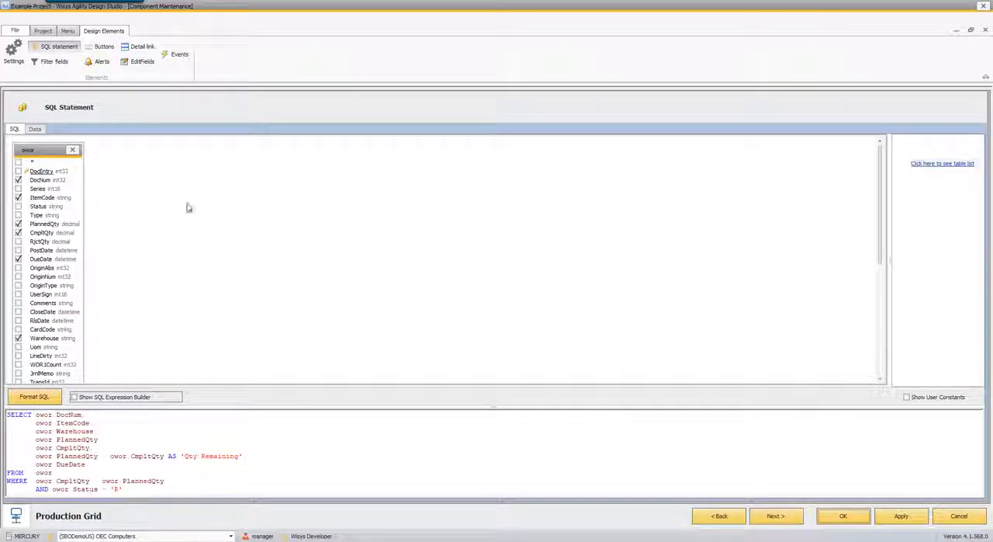
# - Add a bottom link bar button to the grid with type Transaction/Report and caption Production
pyautogui.click(66, 66)
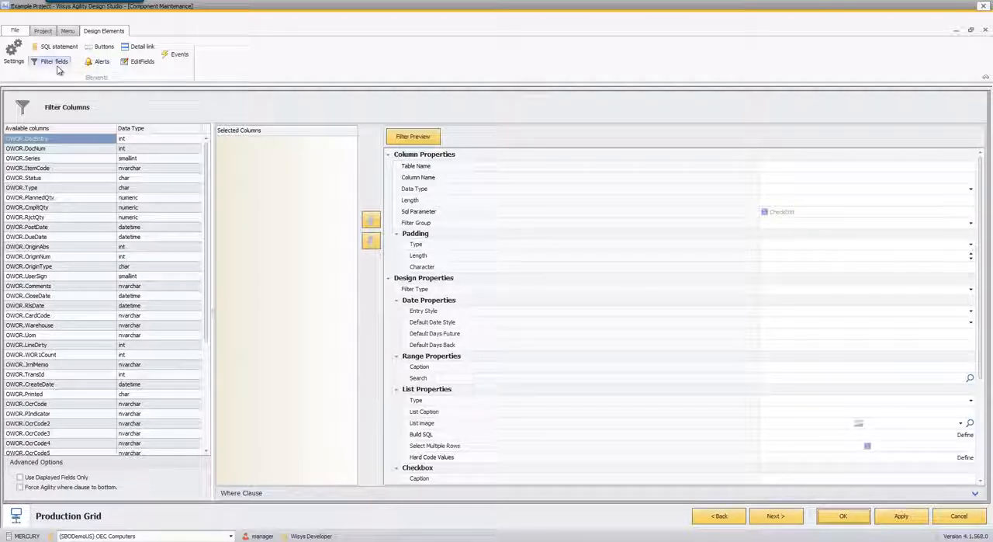
pyautogui.click(103, 46)
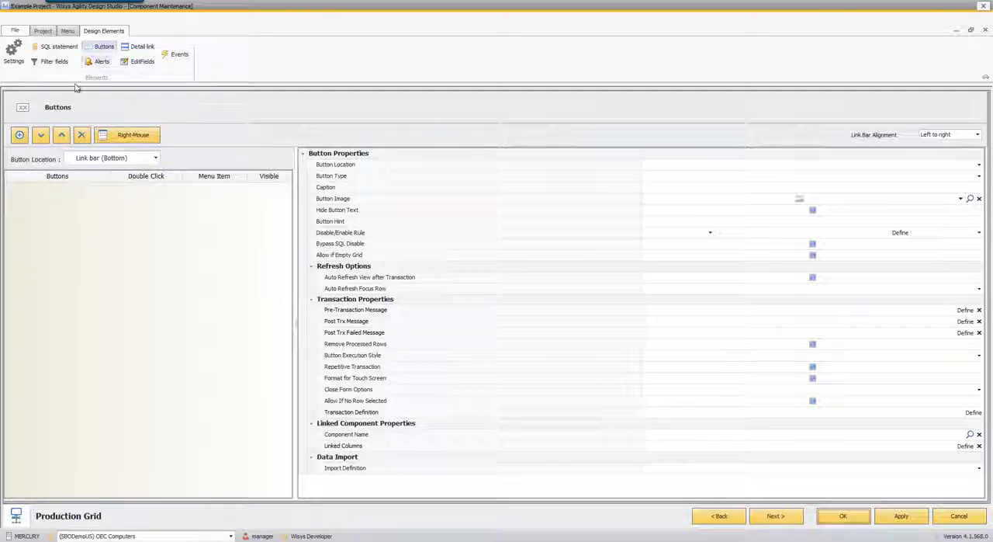
pyautogui.click(20, 135)
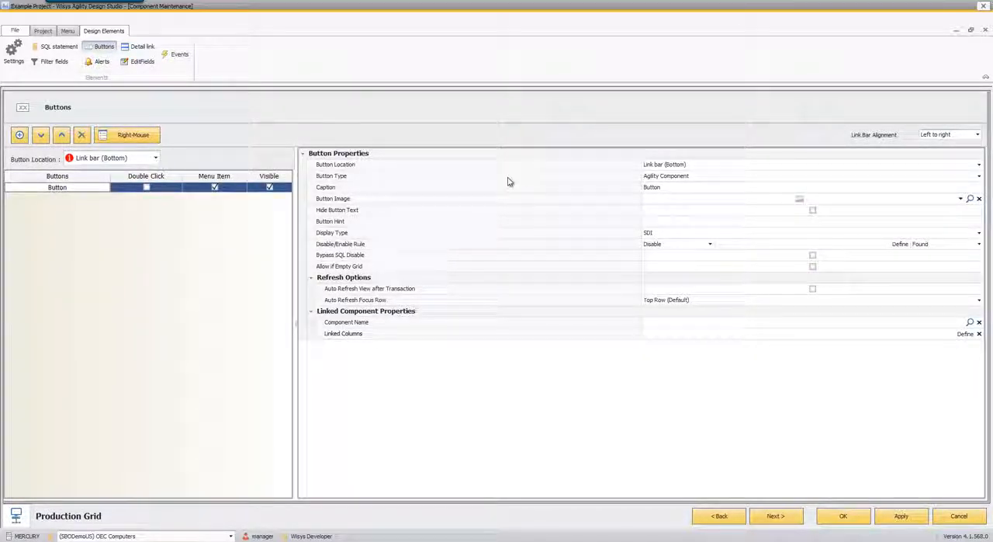
pyautogui.click(722, 176)
pyautogui.click(722, 177)
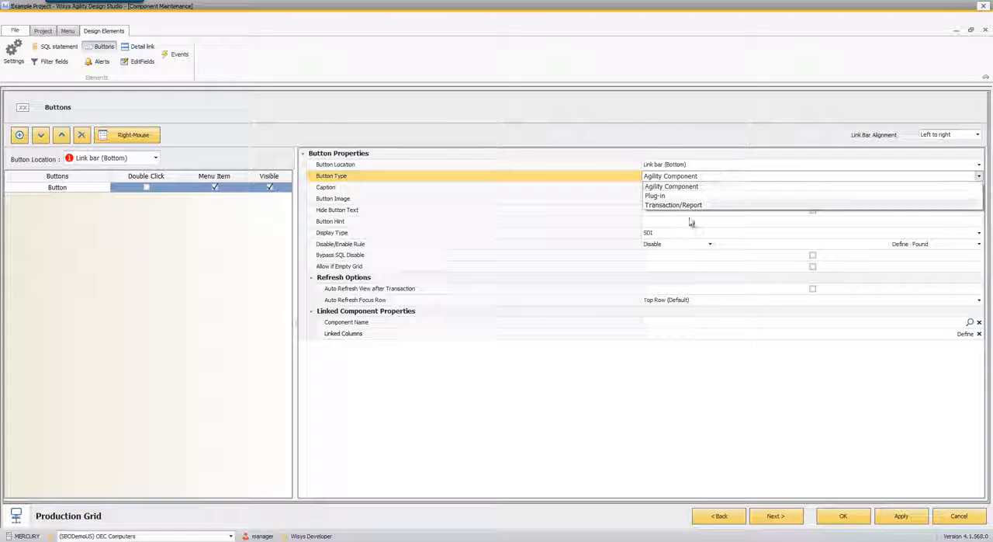
pyautogui.click(673, 190)
pyautogui.click(649, 188)
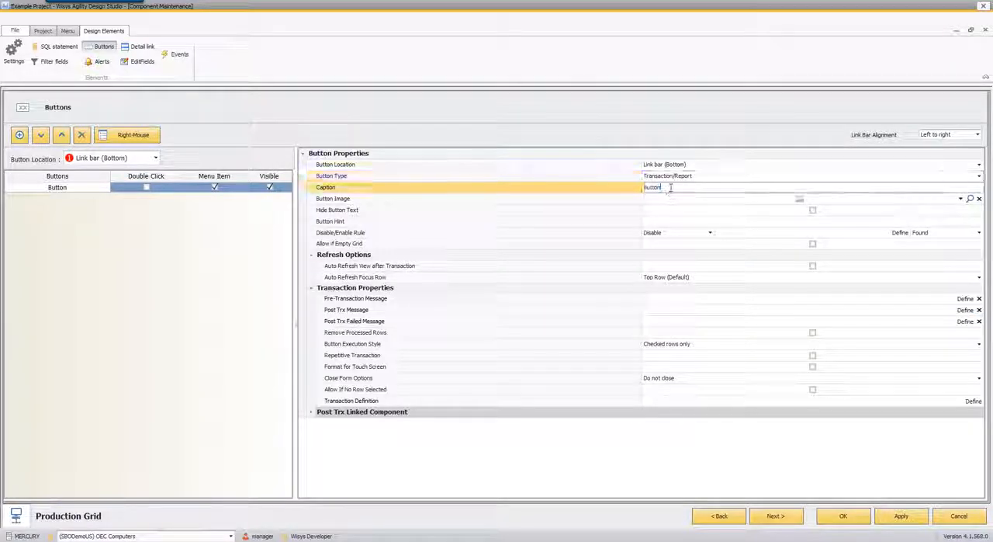
pyautogui.write('Prod')
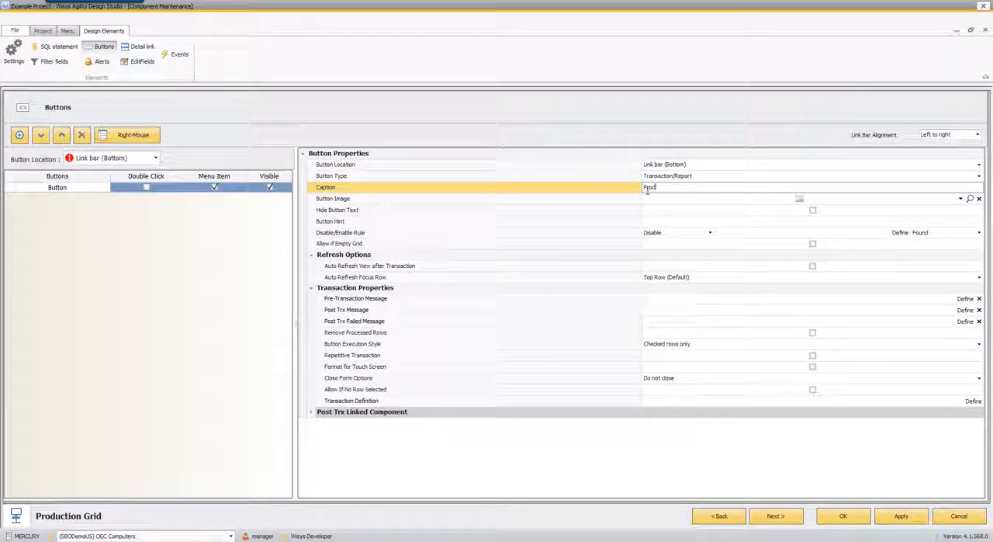
pyautogui.write('uction')
pyautogui.click(649, 197)
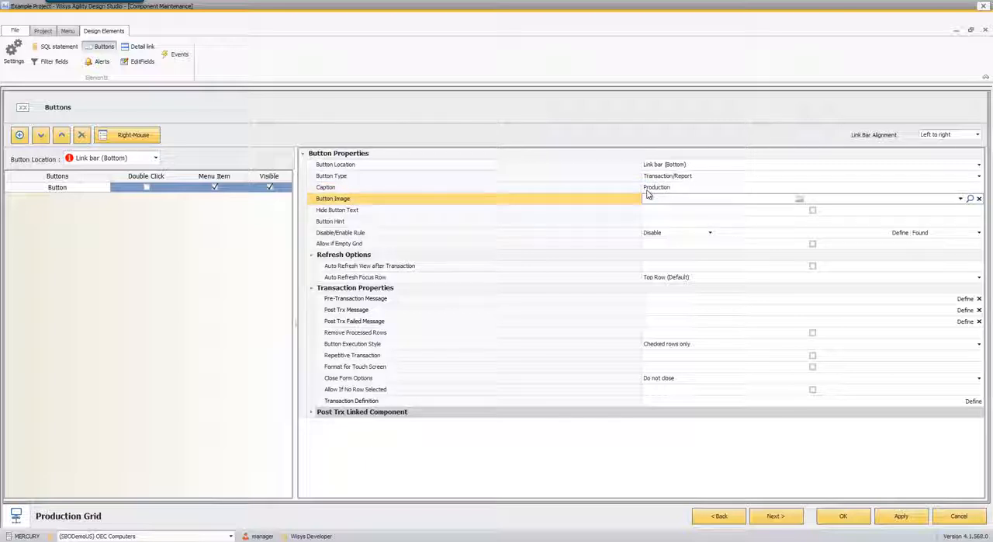
# - Add the Production Receipt Post transaction to the Detail section of the Production button's transaction definition, filtering the transaction names by "prod"
pyautogui.click(379, 401)
pyautogui.click(974, 400)
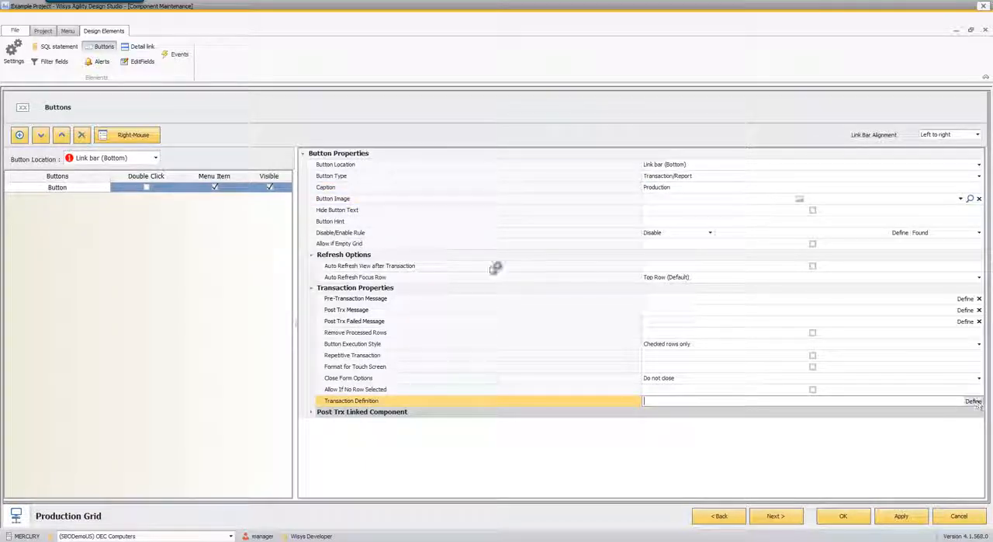
pyautogui.click(233, 217)
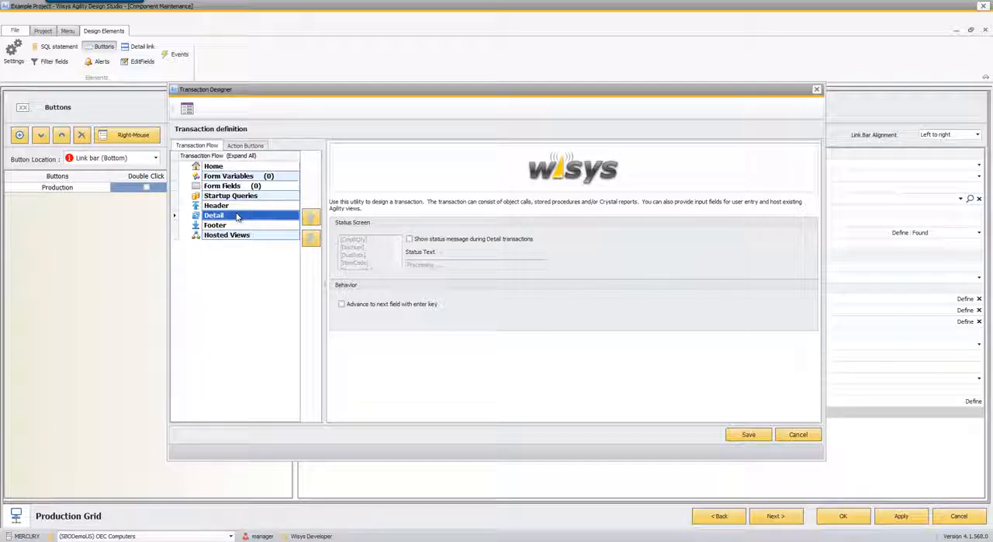
pyautogui.click(231, 207)
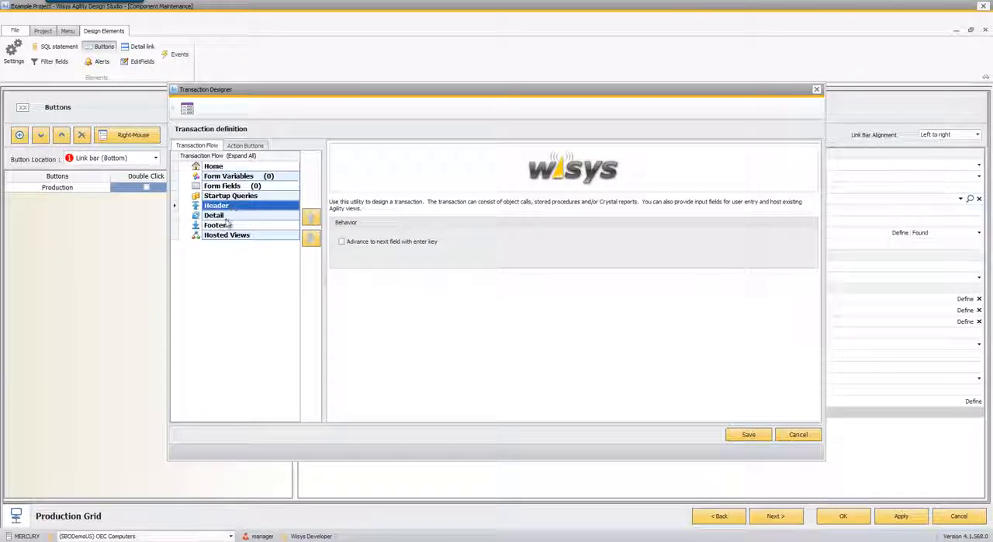
pyautogui.click(216, 226)
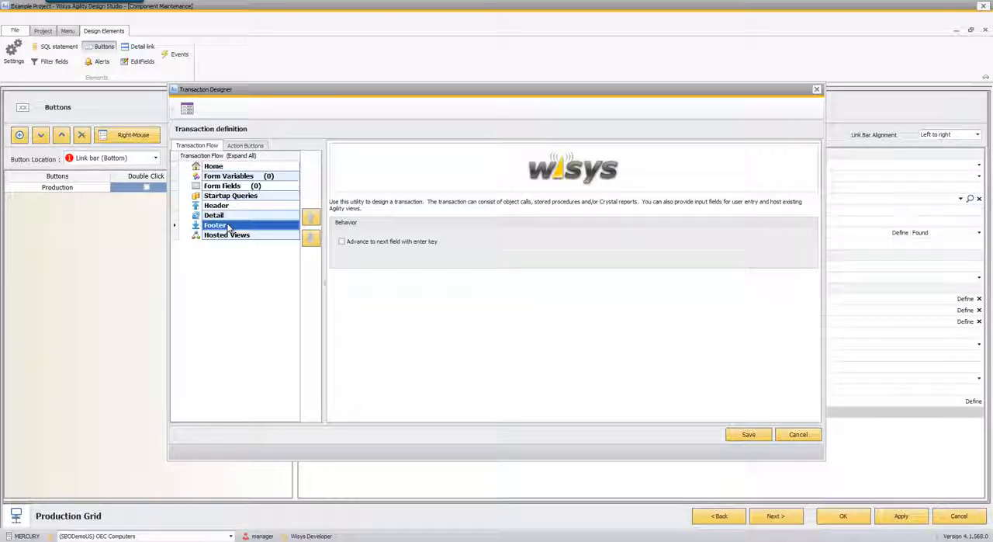
pyautogui.click(225, 216)
pyautogui.rightClick(226, 216)
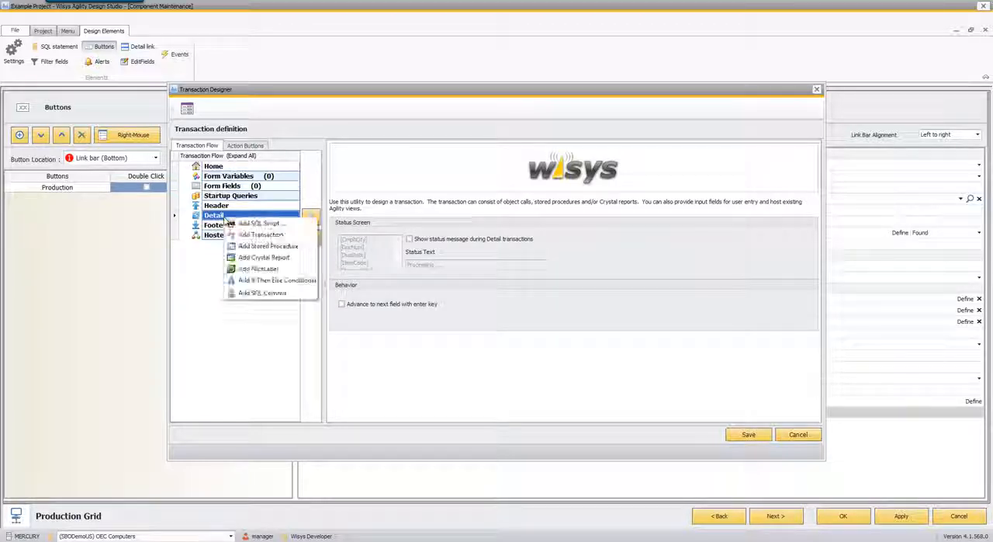
pyautogui.click(240, 234)
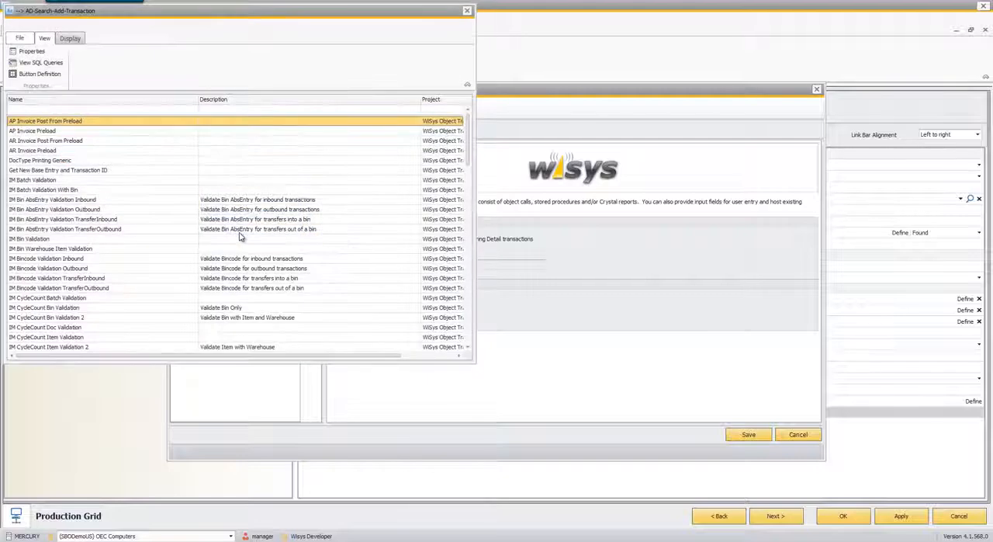
pyautogui.click(101, 110)
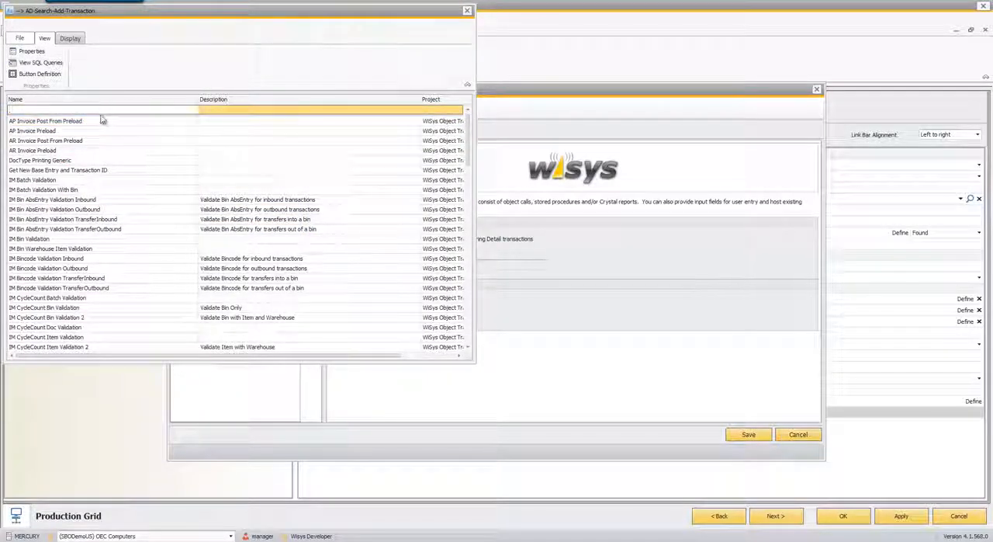
pyautogui.moveTo(142, 11); pyautogui.dragTo(326, 66)
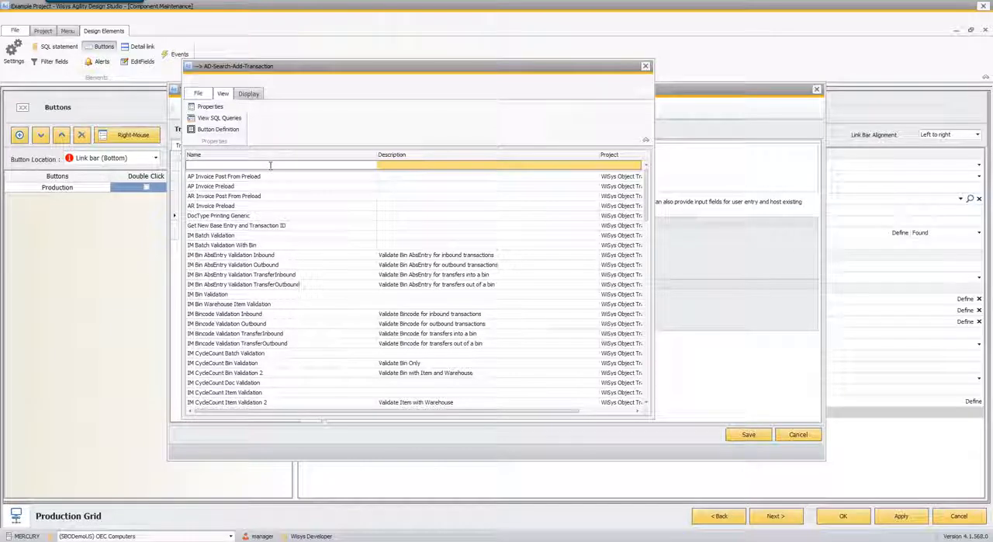
pyautogui.write('prod')
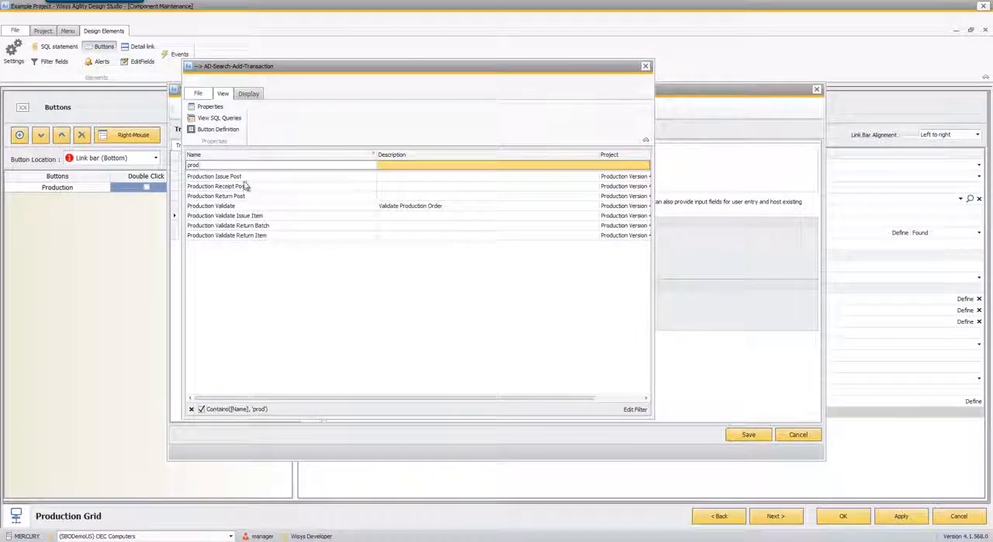
pyautogui.doubleClick(243, 187)
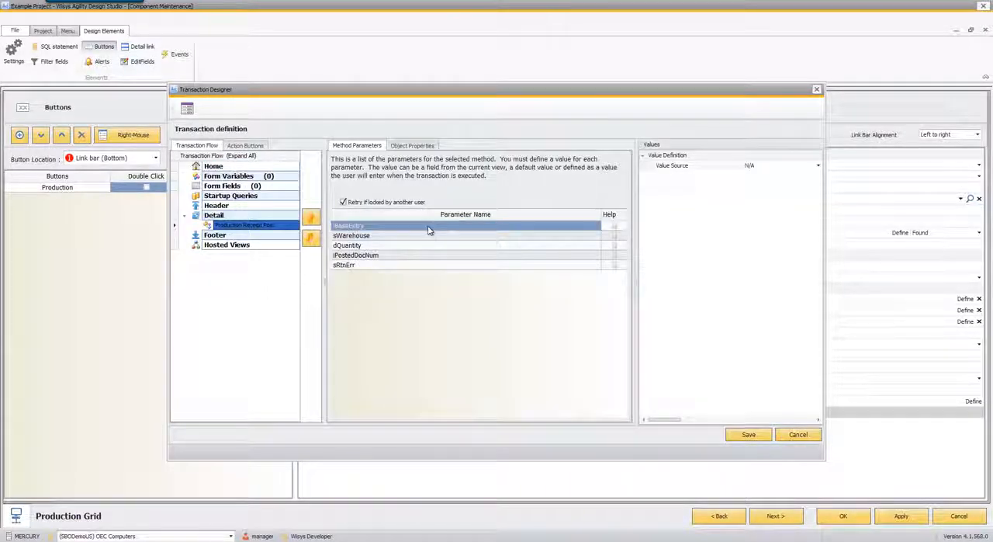
# - Map the iBaseEntry parameter to the DocNum column with View as its value source
pyautogui.click(776, 166)
pyautogui.click(777, 167)
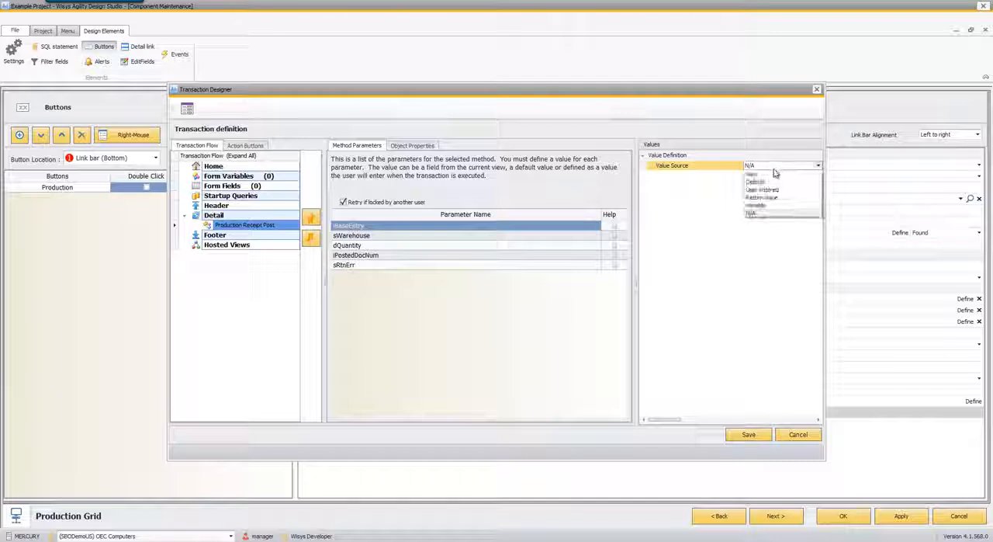
pyautogui.click(771, 175)
pyautogui.click(772, 176)
pyautogui.click(772, 176)
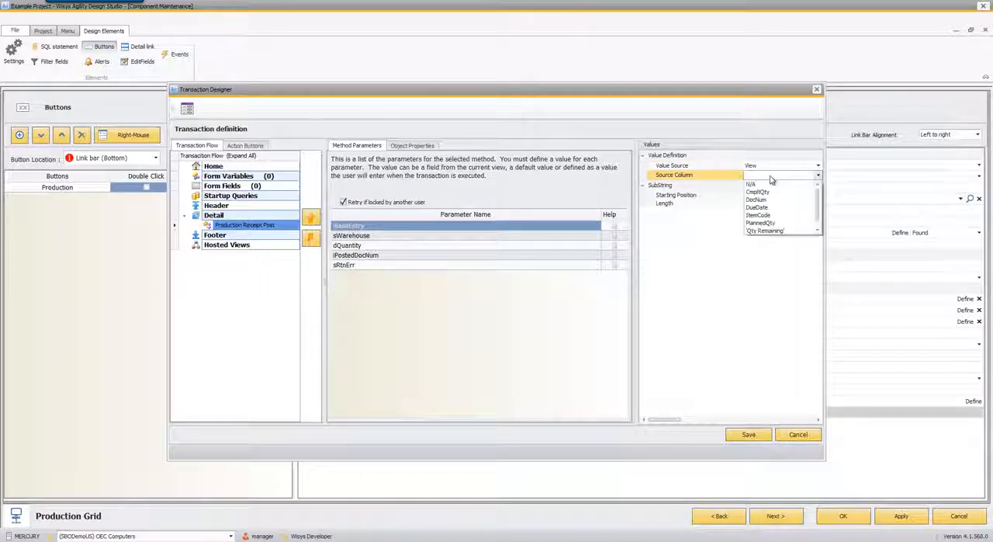
pyautogui.click(759, 200)
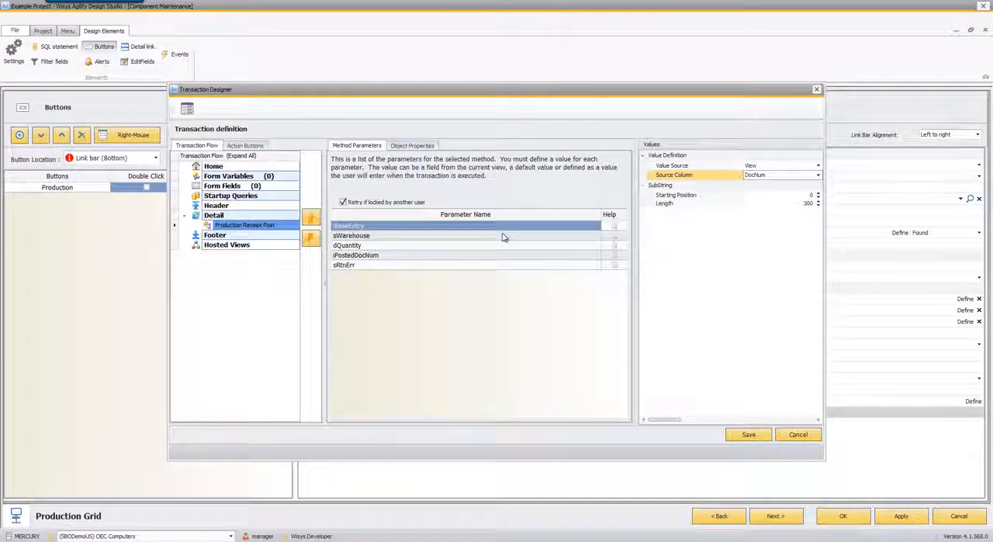
# - Map the sWarehouse parameter to the Warehouse column with View as its value source
pyautogui.click(503, 236)
pyautogui.click(756, 167)
pyautogui.click(761, 167)
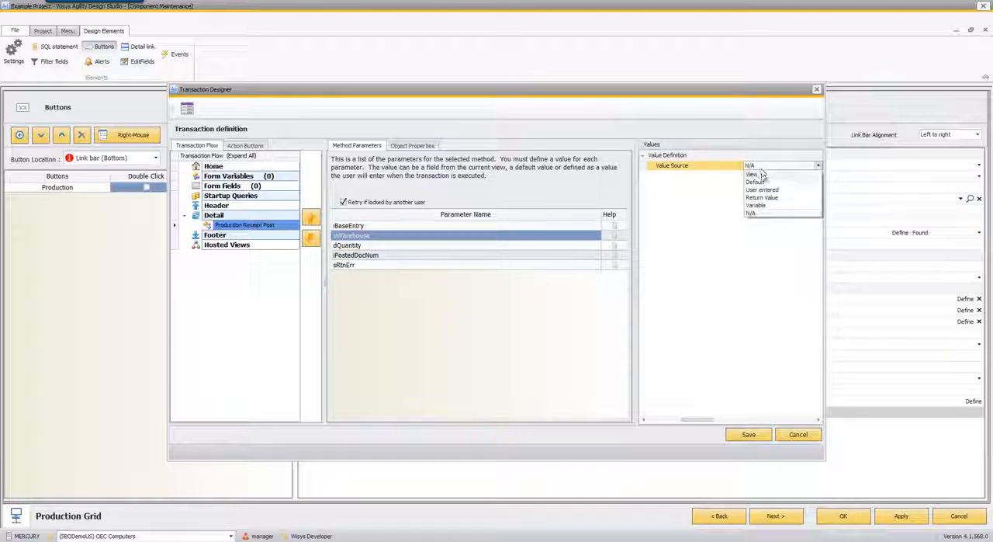
pyautogui.click(762, 174)
pyautogui.click(762, 175)
pyautogui.click(762, 175)
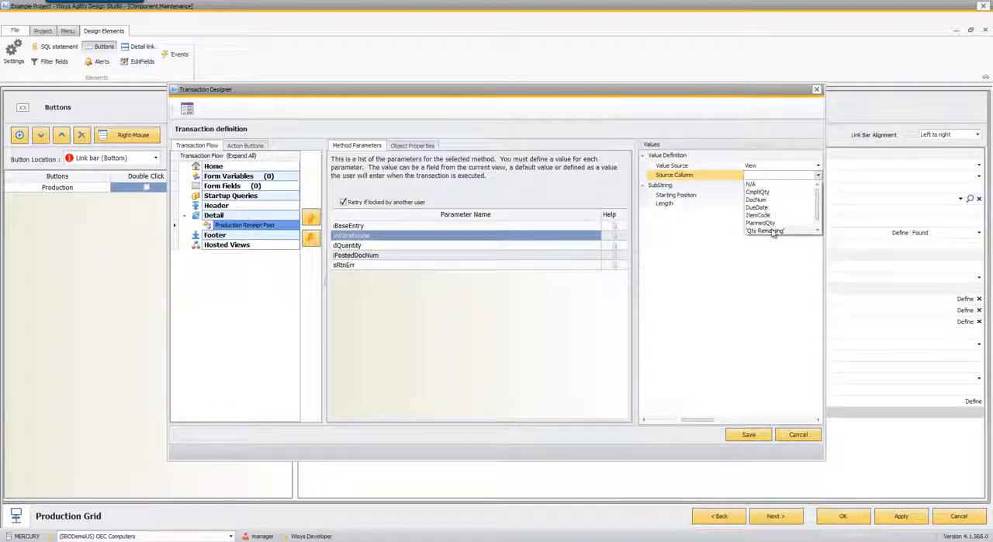
pyautogui.scroll(-2, 773, 235)
pyautogui.click(773, 234)
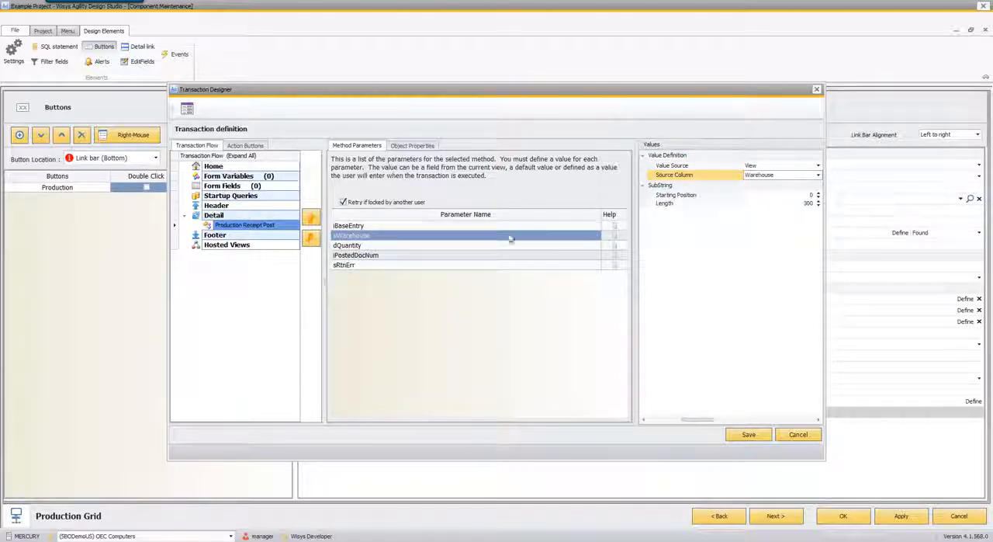
# - Map the dQuantity parameter to the 'Qty Remaining' column with View as its value source
pyautogui.click(467, 246)
pyautogui.click(767, 168)
pyautogui.click(767, 169)
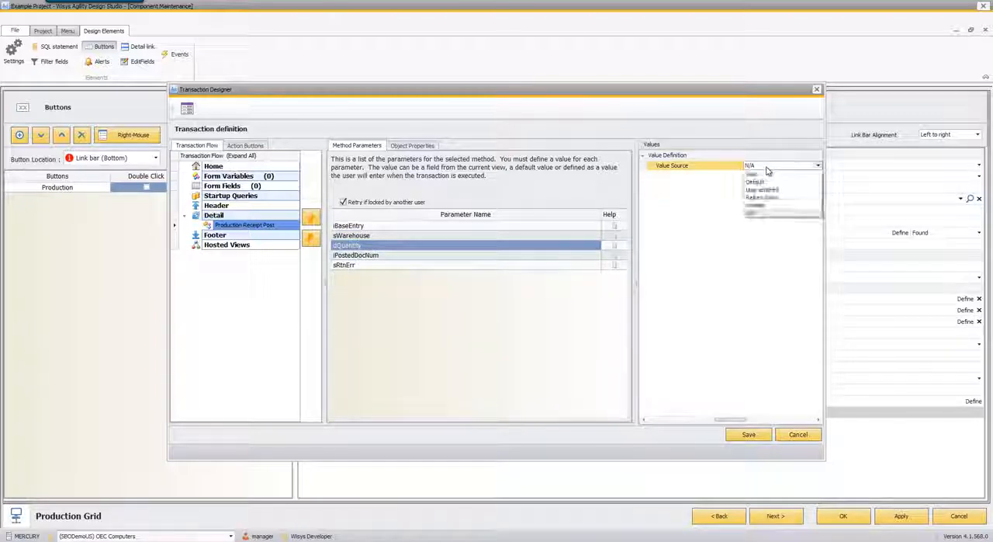
pyautogui.click(761, 205)
pyautogui.click(762, 174)
pyautogui.click(762, 175)
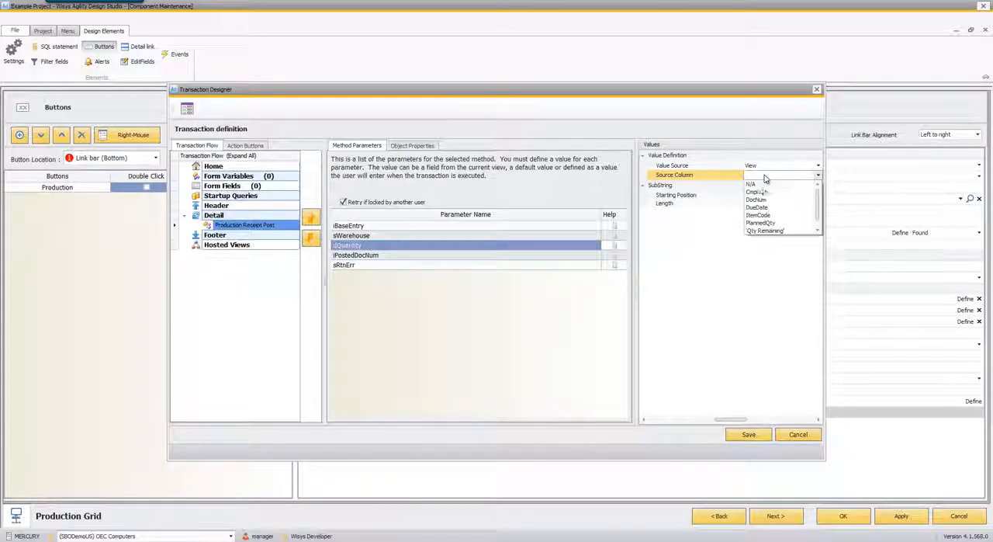
pyautogui.click(762, 231)
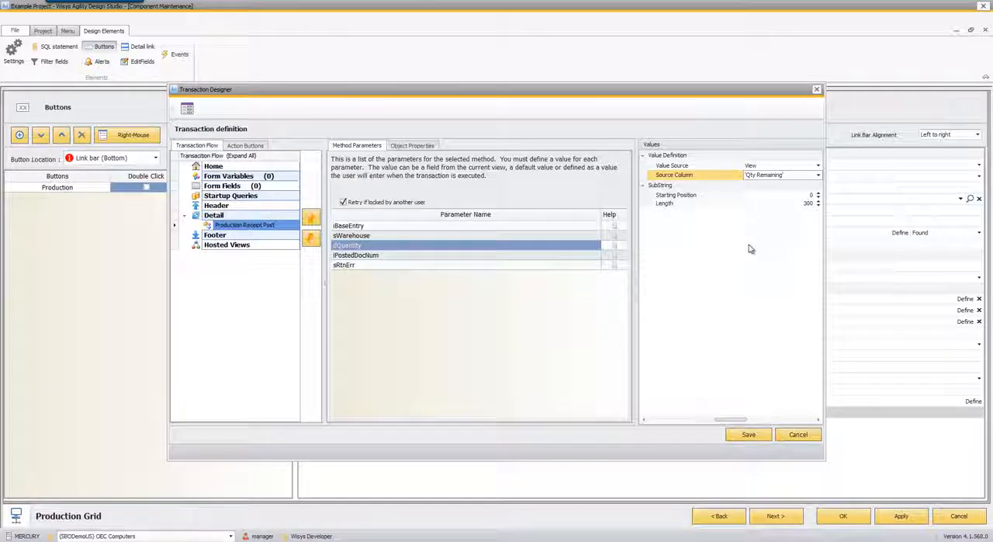
# - Assign iPostedDocNum's return value to the Number variable and sRtnErr's return value to the Error message variable
pyautogui.click(395, 256)
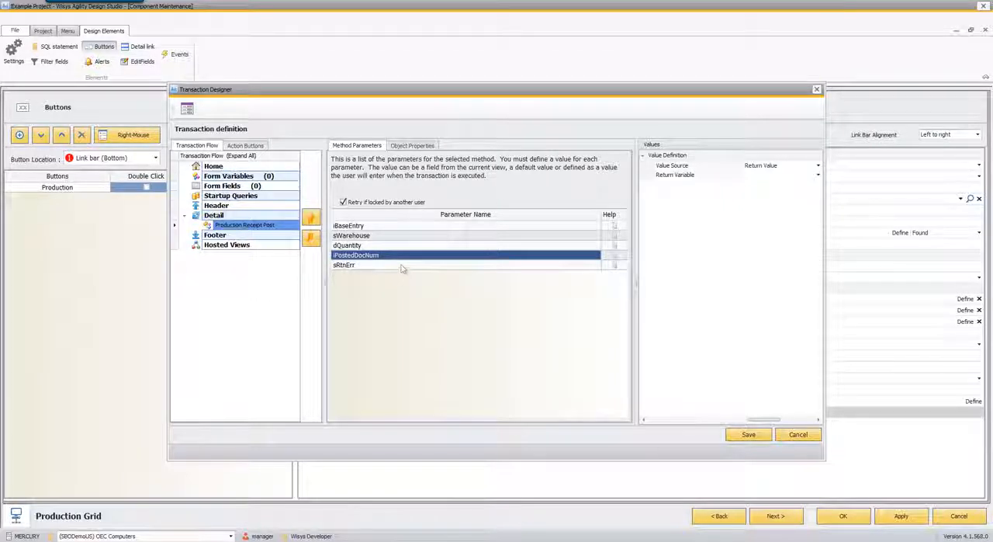
pyautogui.click(761, 177)
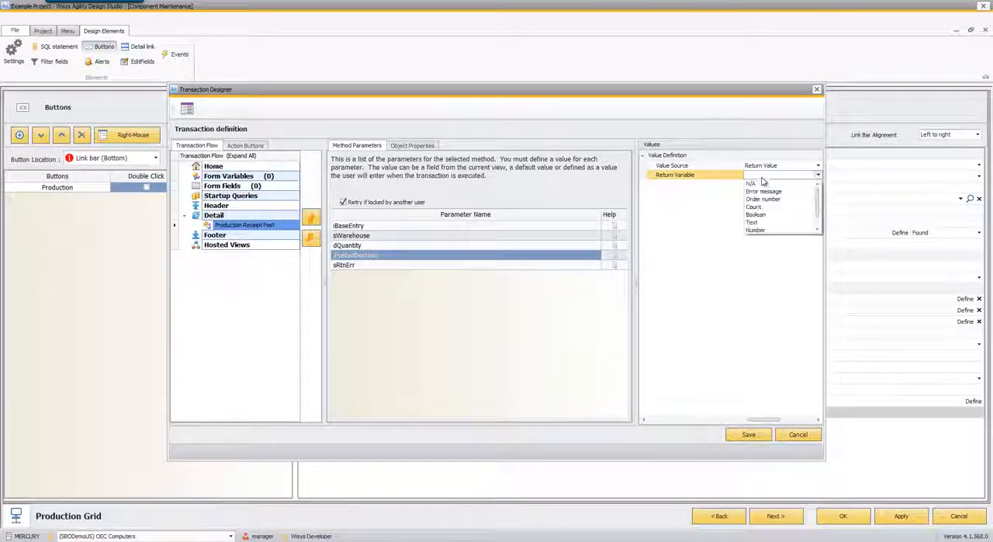
pyautogui.click(755, 230)
pyautogui.click(519, 268)
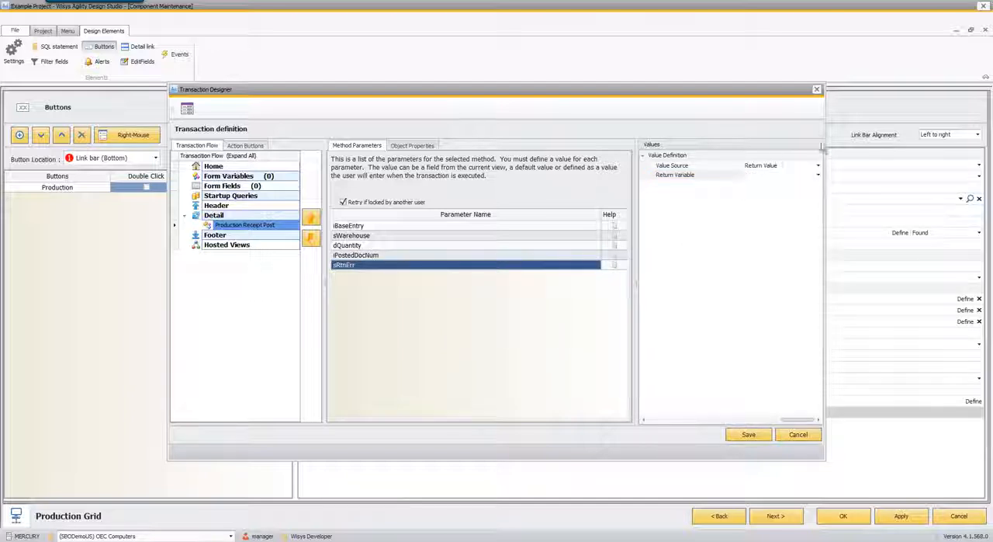
pyautogui.click(776, 165)
pyautogui.moveTo(768, 178)
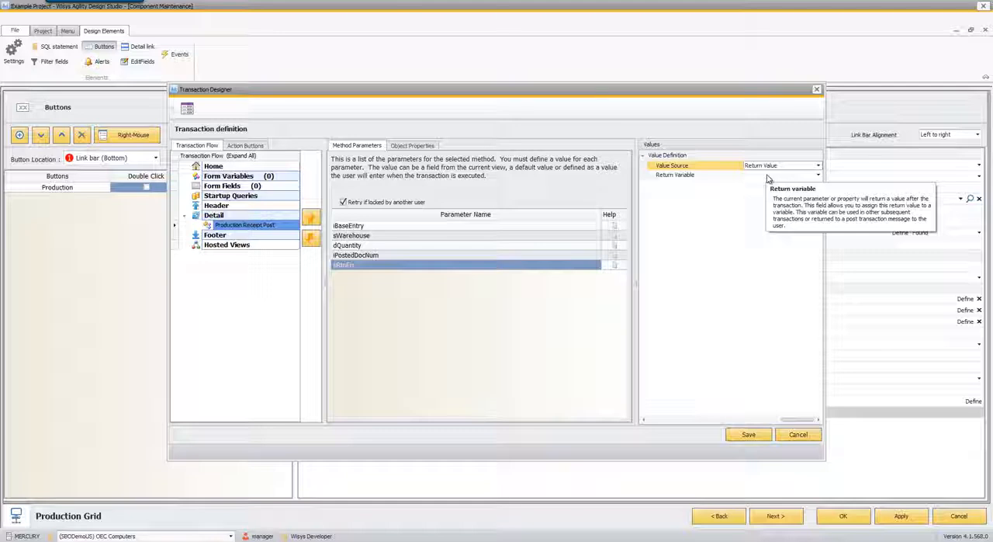
pyautogui.click(767, 177)
pyautogui.click(766, 179)
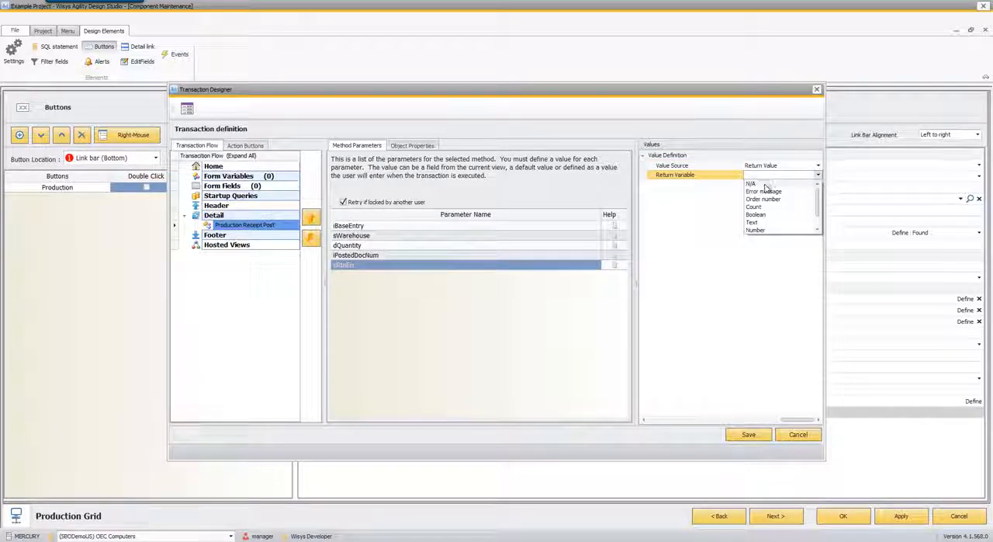
pyautogui.click(764, 191)
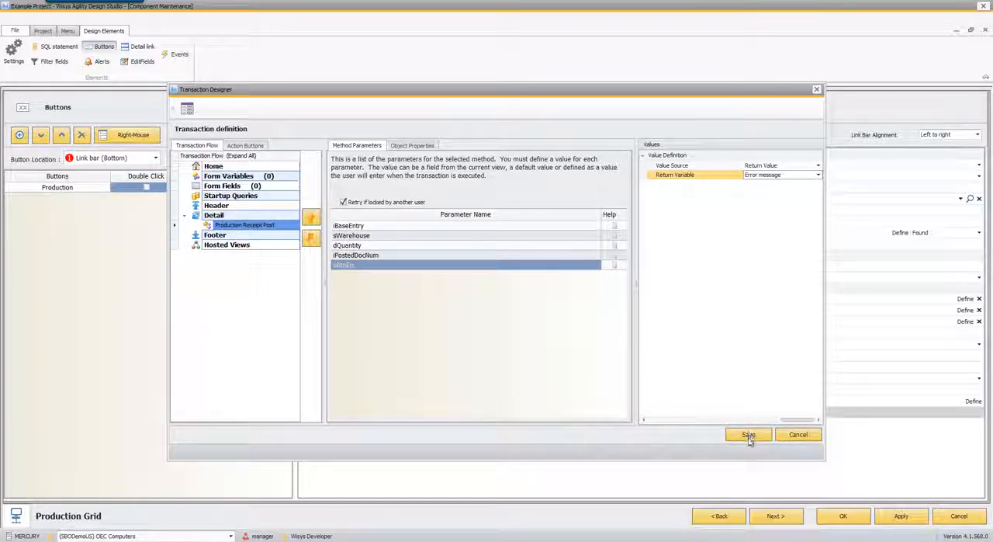
# - Save the Production button's transaction definition and accept the Production Grid component's changes
pyautogui.rightClick(266, 226)
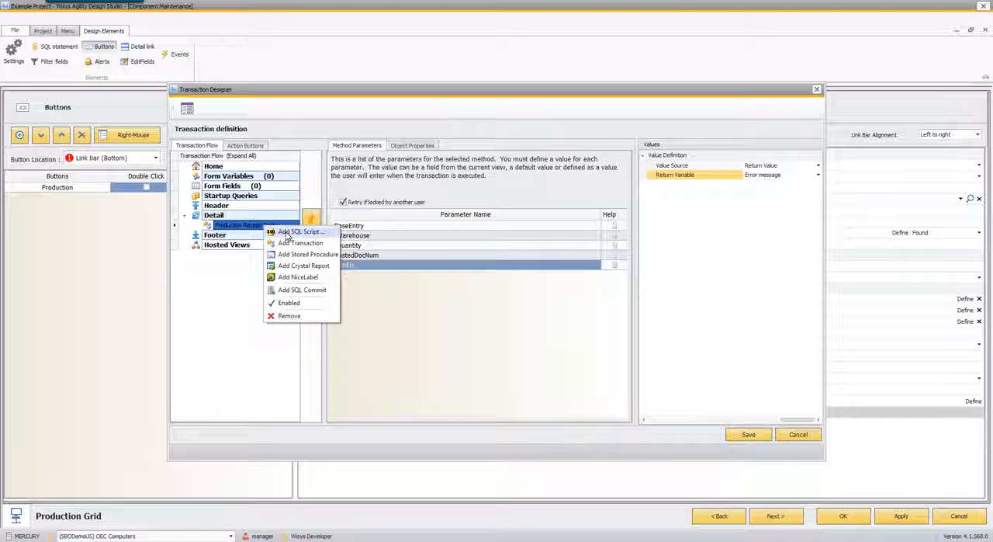
pyautogui.click(368, 277)
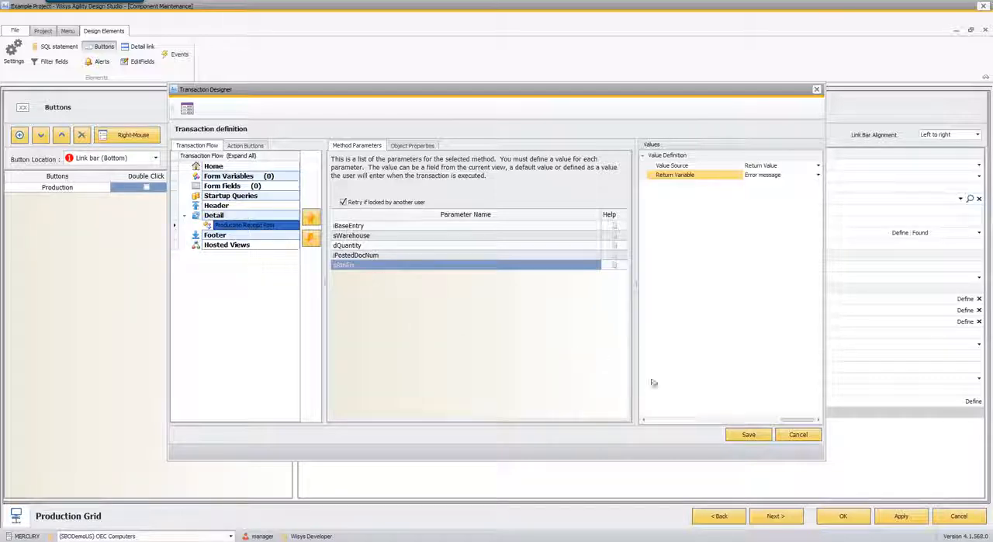
pyautogui.click(749, 436)
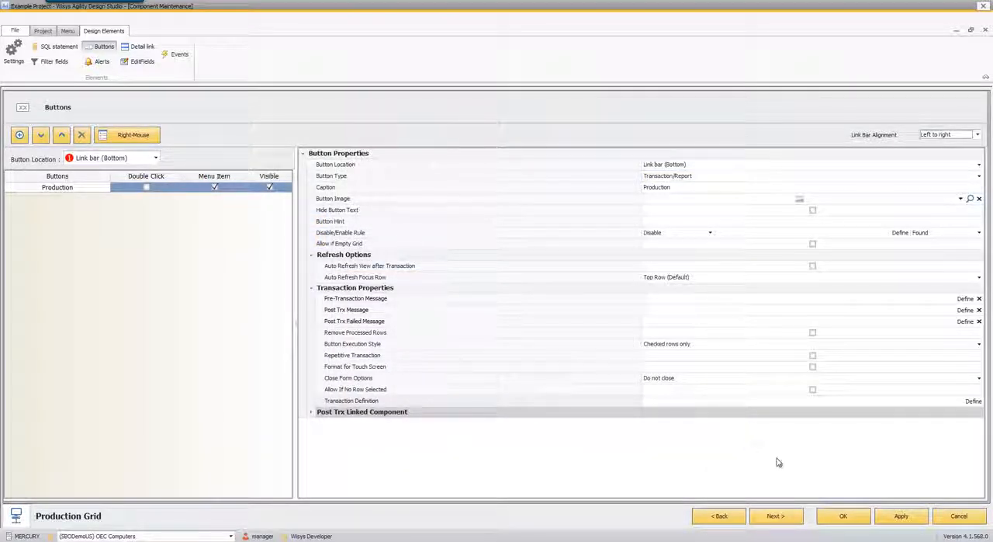
pyautogui.click(843, 518)
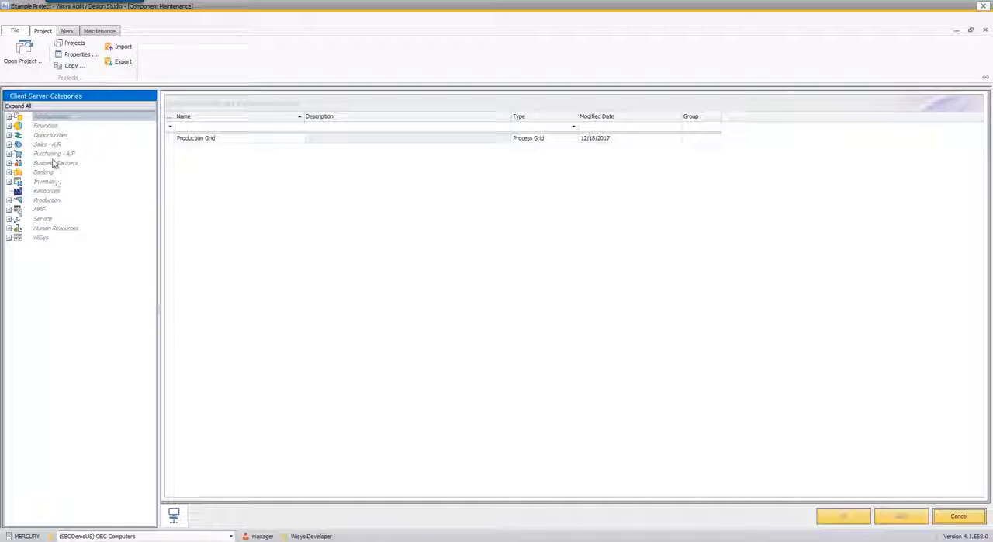
# - Create a folder named WiSys under the Production category and place the Production Grid in it
pyautogui.click(9, 200)
pyautogui.rightClick(55, 202)
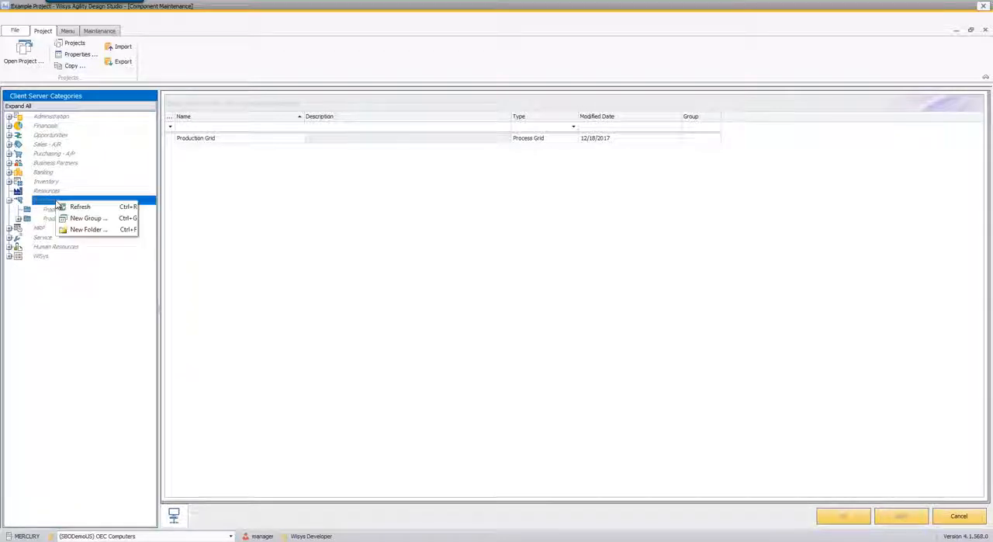
pyautogui.click(78, 230)
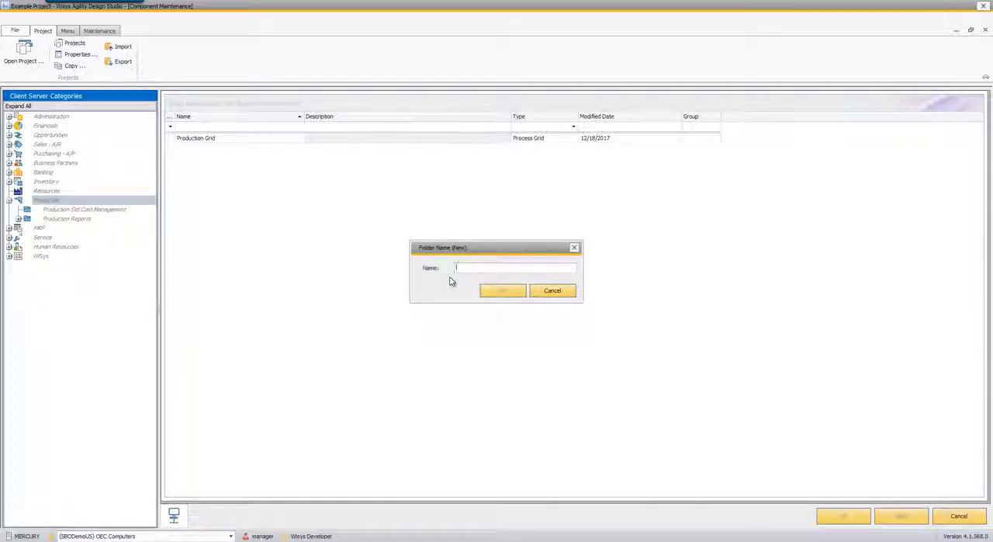
pyautogui.write('WiSys')
pyautogui.press('Return')
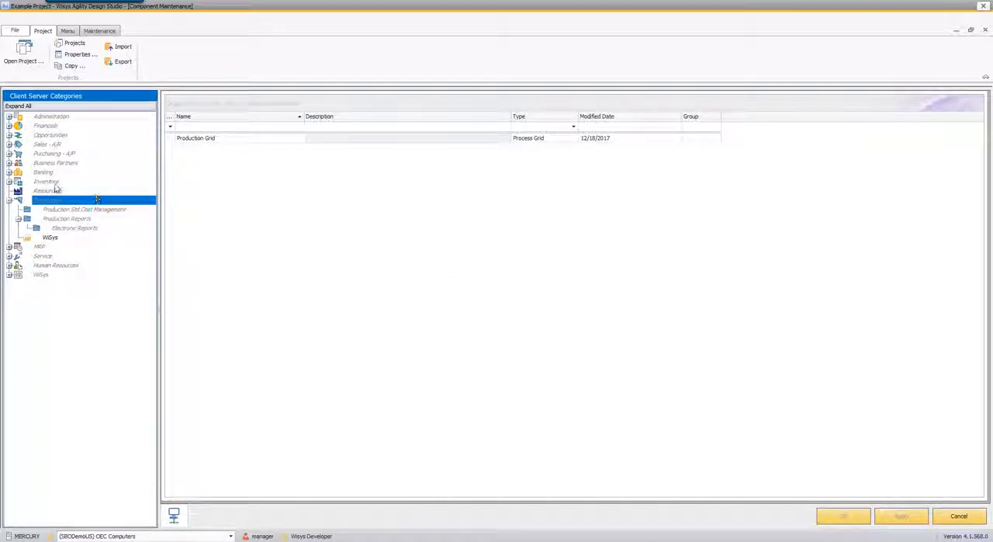
pyautogui.moveTo(238, 138); pyautogui.dragTo(50, 238)
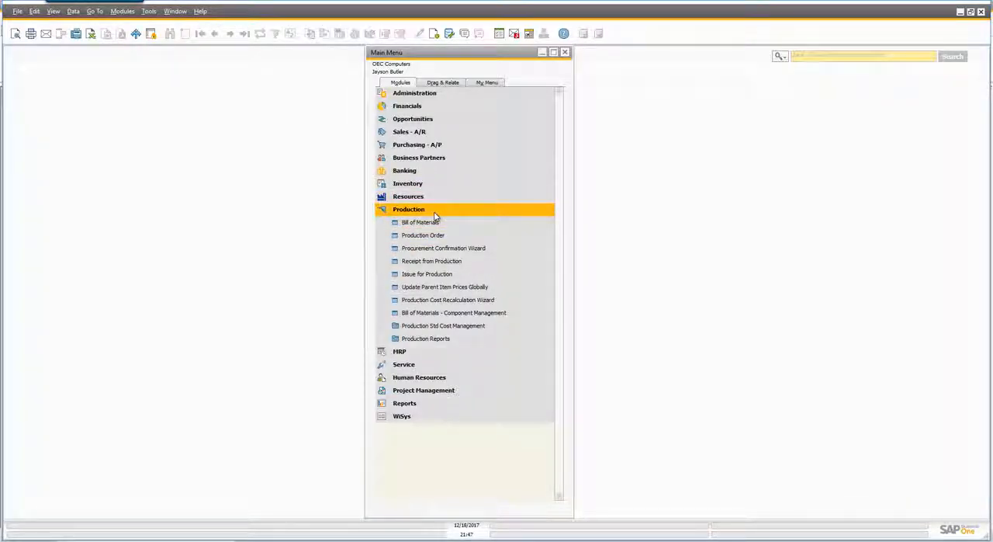
# - Log on to OEC Computers again in SAP Business One, entering the user ID and the account password
pyautogui.click(464, 93)
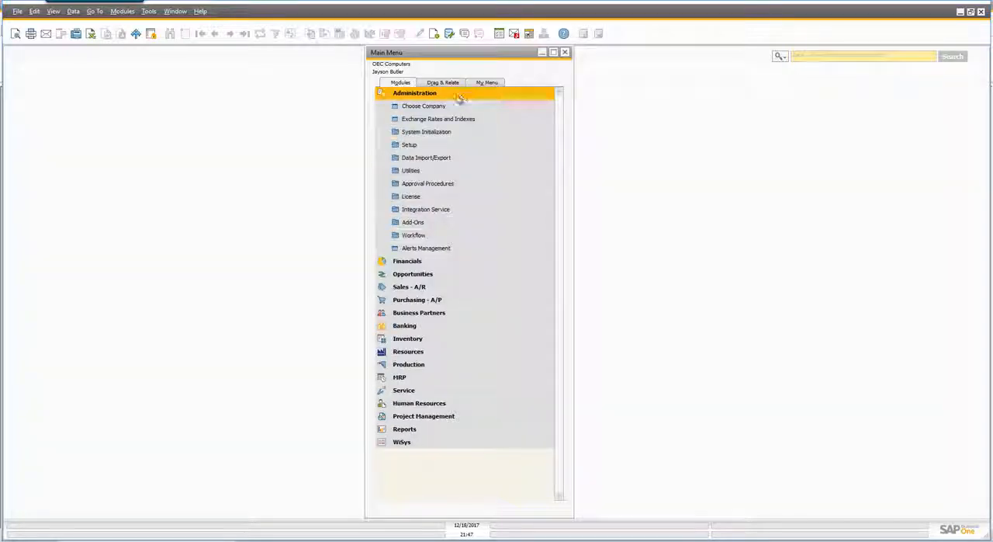
pyautogui.click(452, 106)
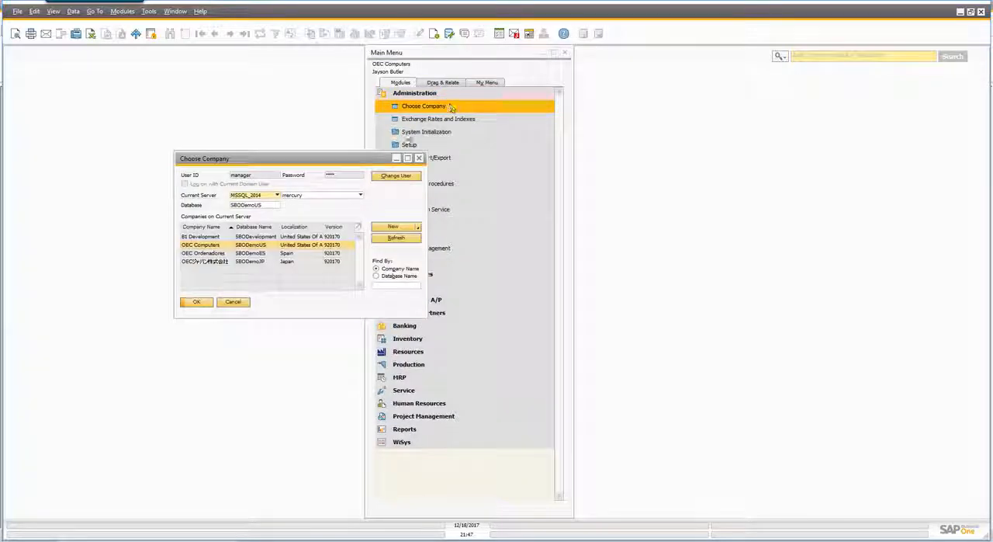
pyautogui.click(386, 178)
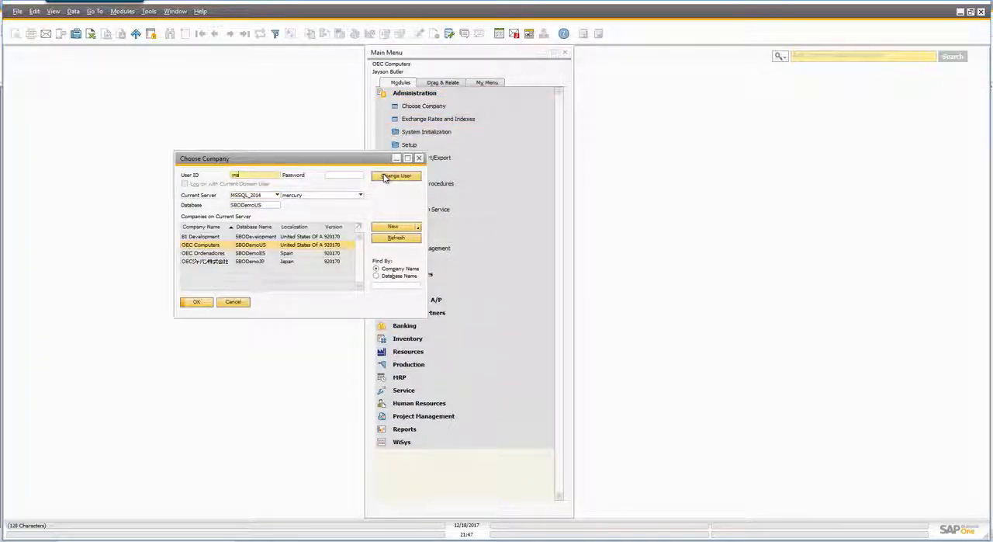
pyautogui.write('manager')
pyautogui.press('Tab')
pyautogui.write('manag')
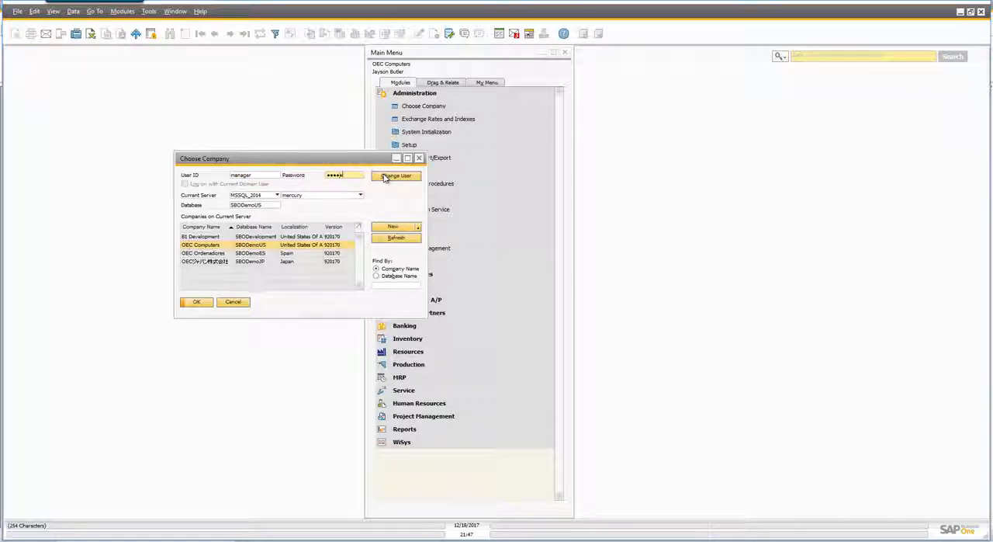
pyautogui.write('er')
pyautogui.press('Return')
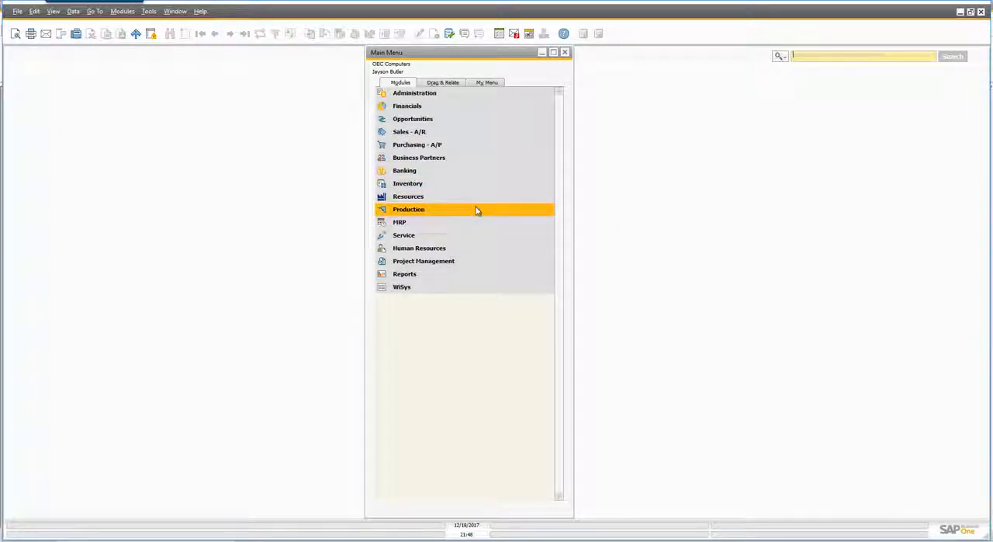
# - Open the Production Grid from Production's WiSys folder, review the rows for orders 177 and 178, and close the grid
pyautogui.click(417, 211)
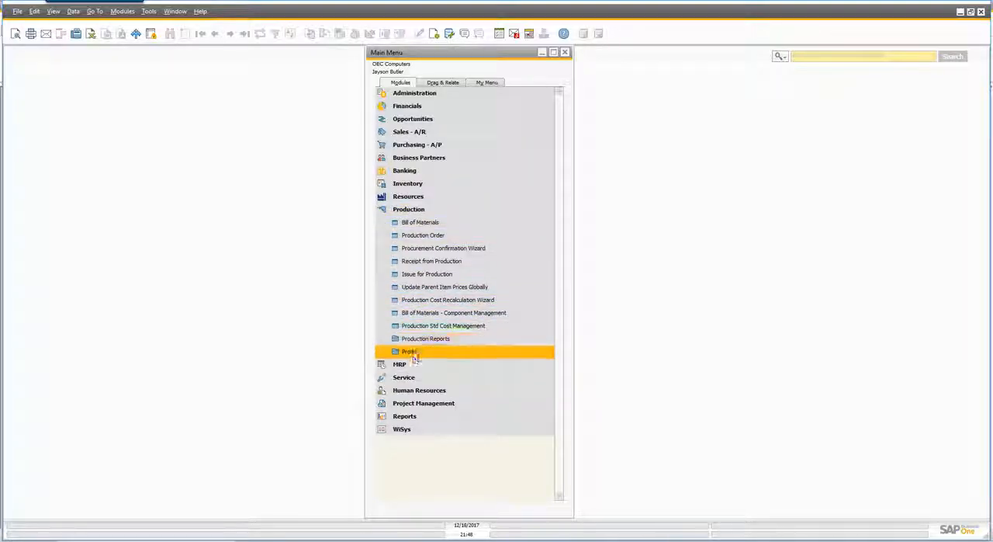
pyautogui.click(415, 352)
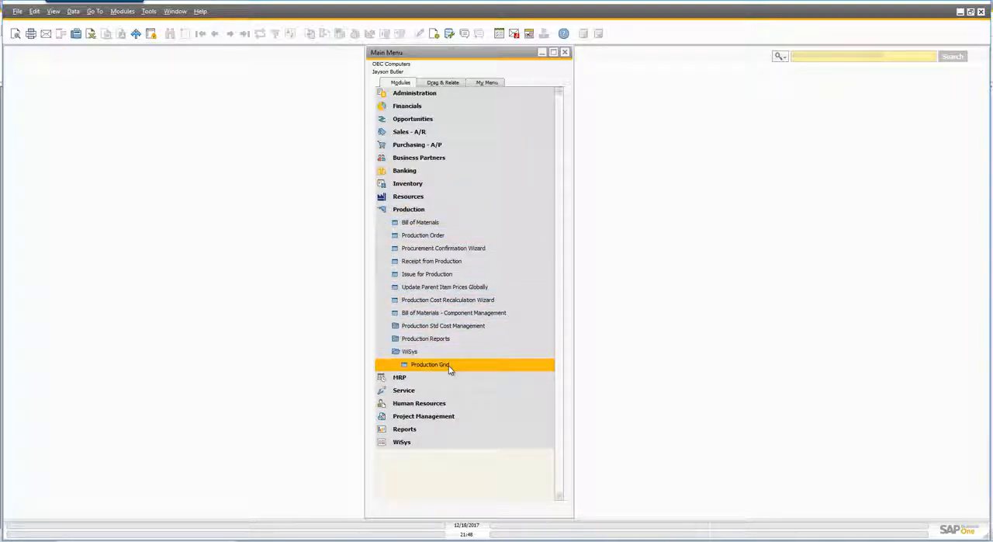
pyautogui.click(449, 368)
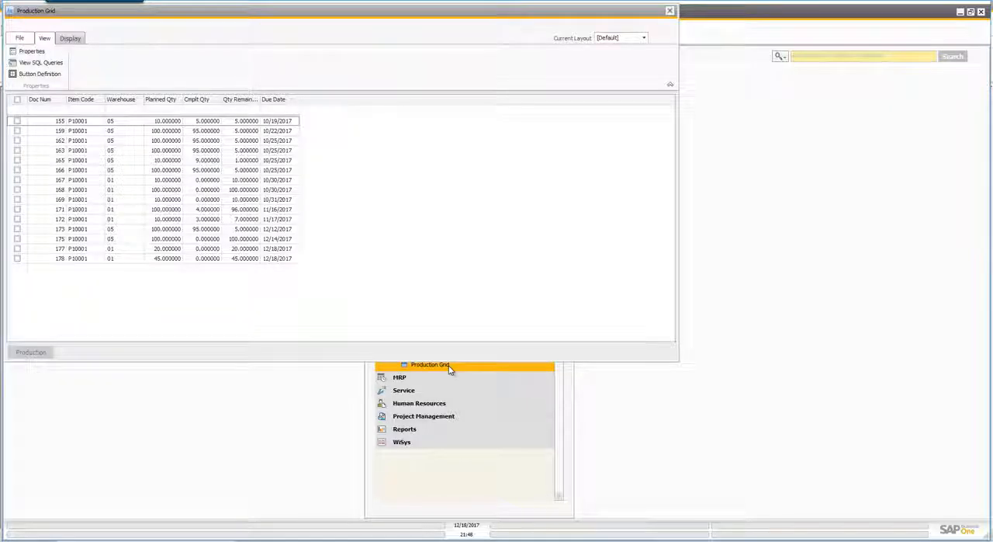
pyautogui.moveTo(357, 19); pyautogui.dragTo(482, 76)
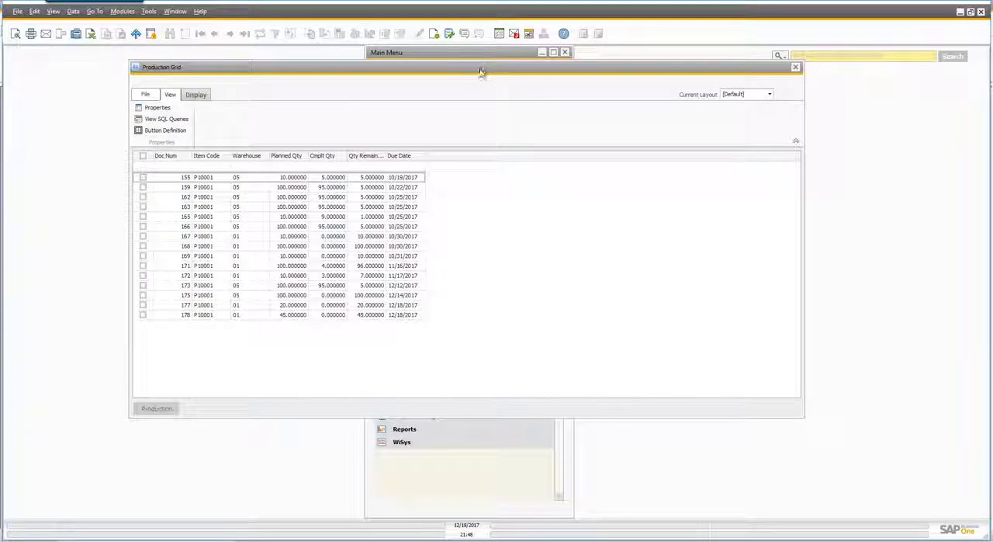
pyautogui.click(201, 309)
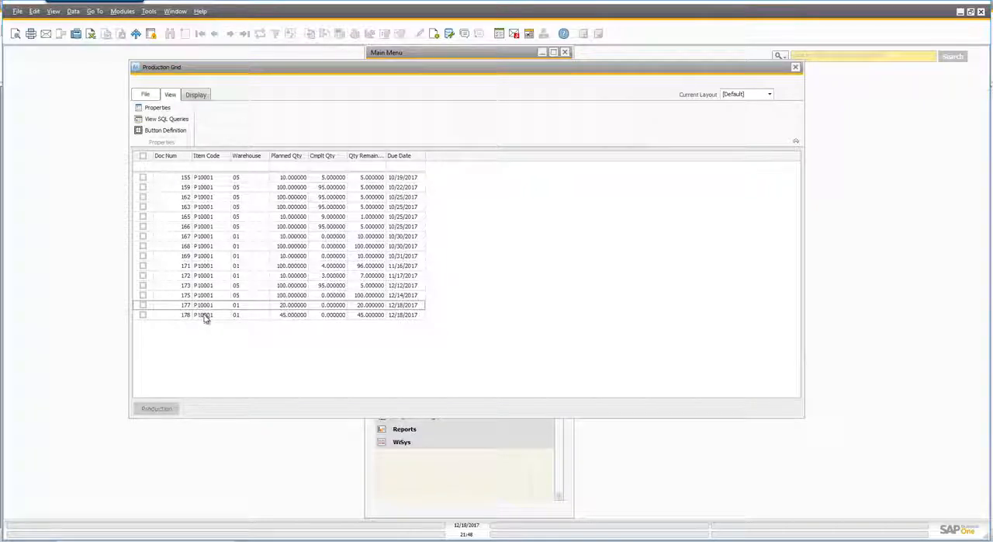
pyautogui.click(204, 317)
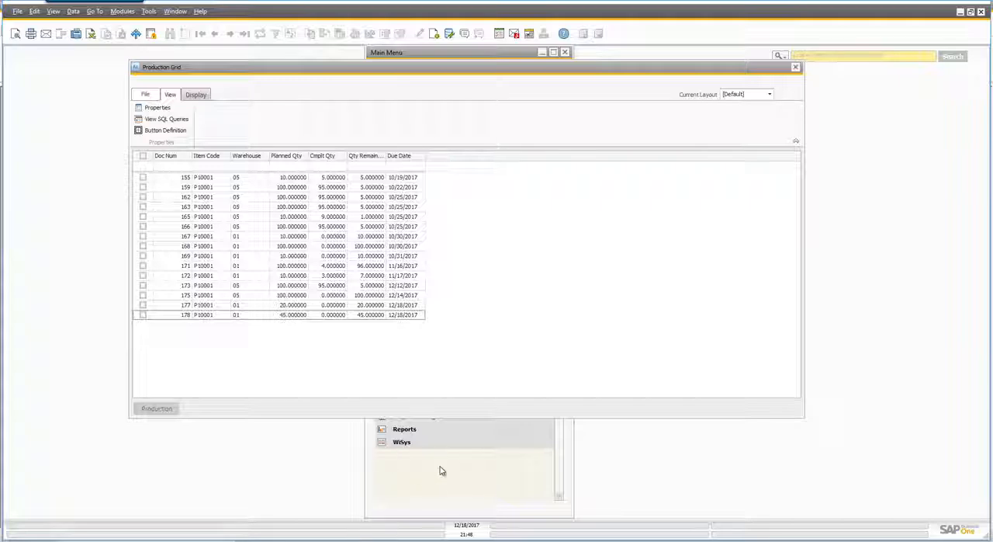
pyautogui.click(796, 67)
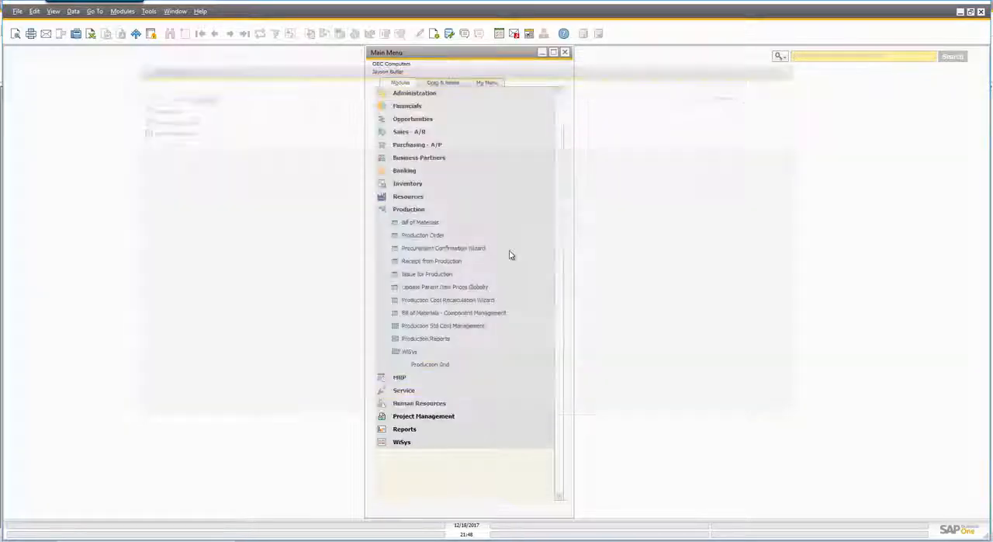
# - Open the Production Order form and review the components of order 178, the last record, and the preceding order 177
pyautogui.click(452, 235)
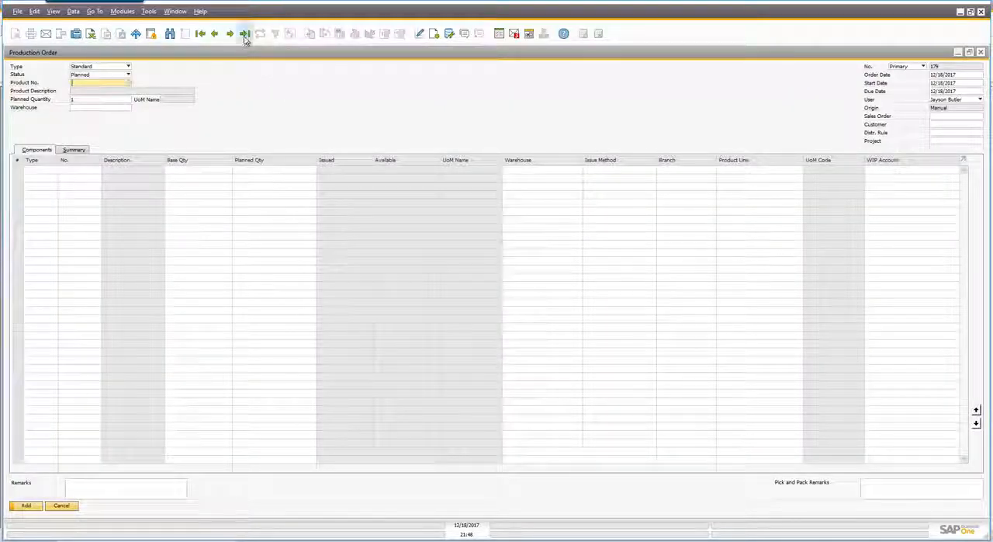
pyautogui.click(245, 33)
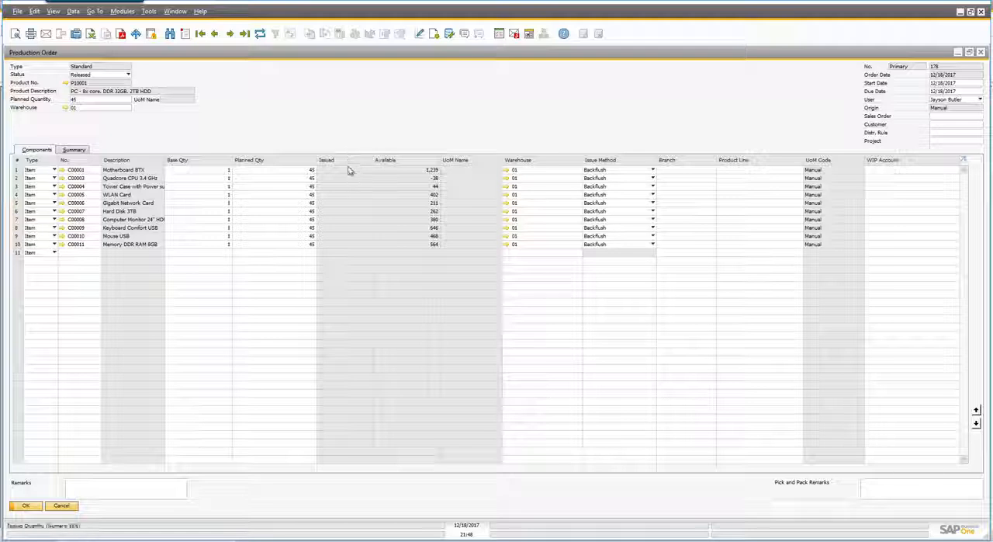
pyautogui.click(217, 34)
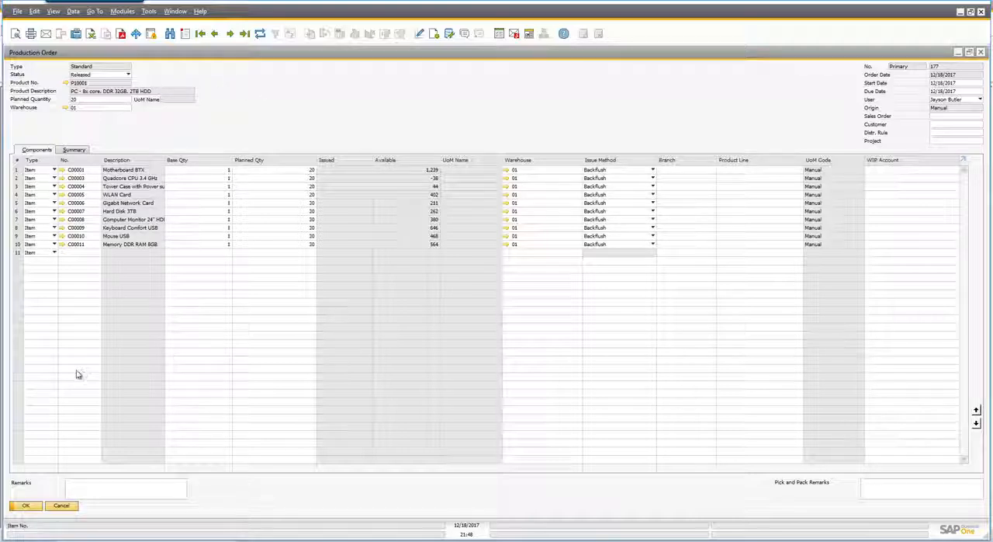
# - Leave the Production Order form, post production for orders 177 and 178 from the WiSys Production Grid, and close the grid
pyautogui.click(62, 505)
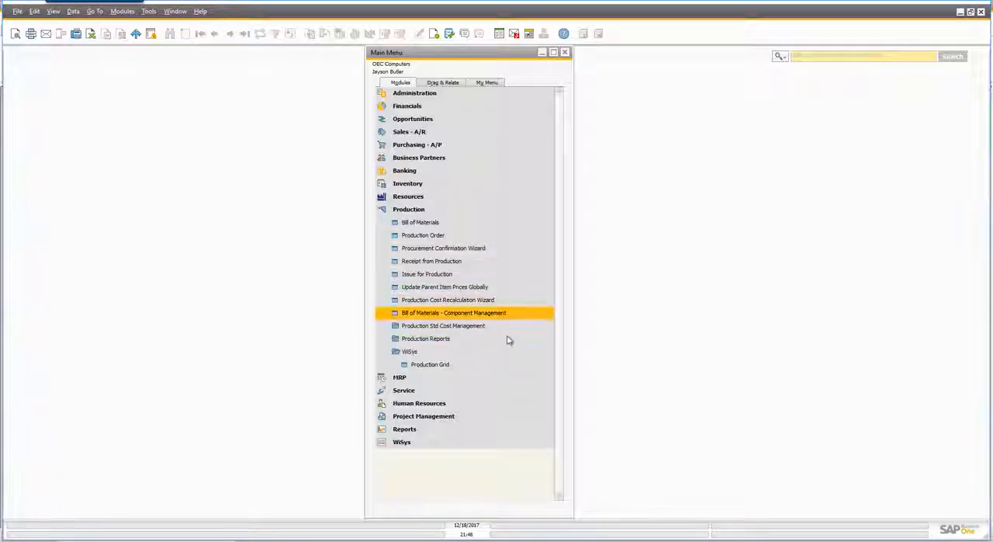
pyautogui.click(473, 366)
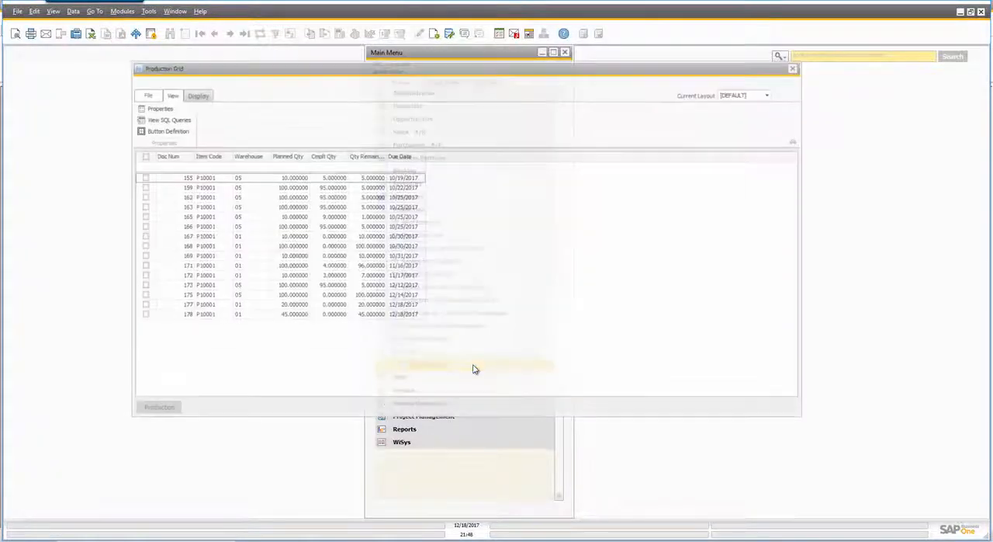
pyautogui.click(143, 305)
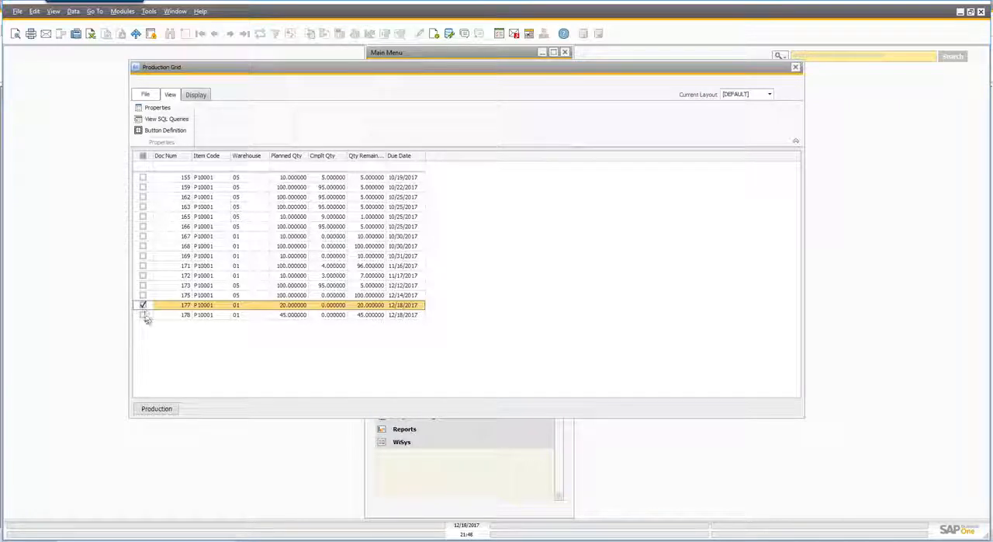
pyautogui.click(143, 315)
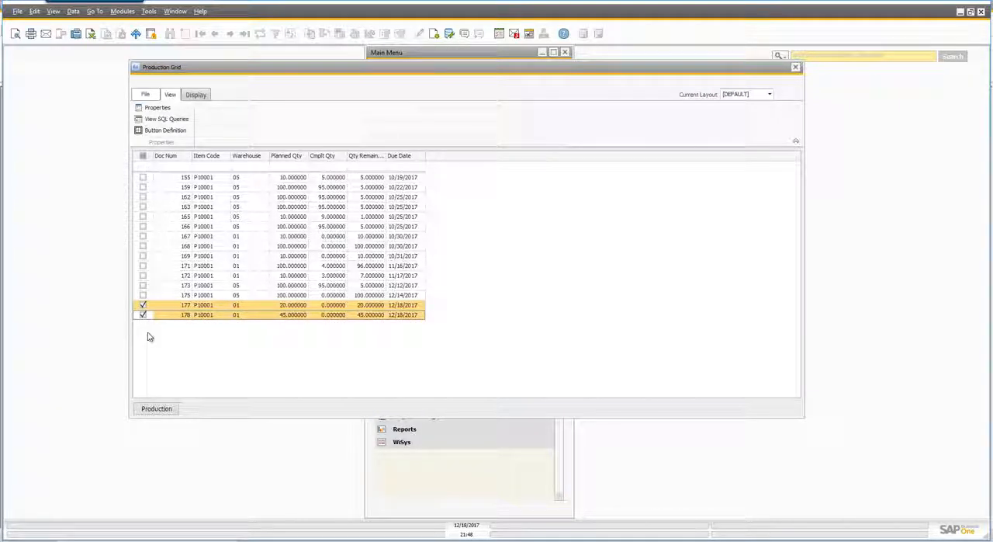
pyautogui.click(158, 409)
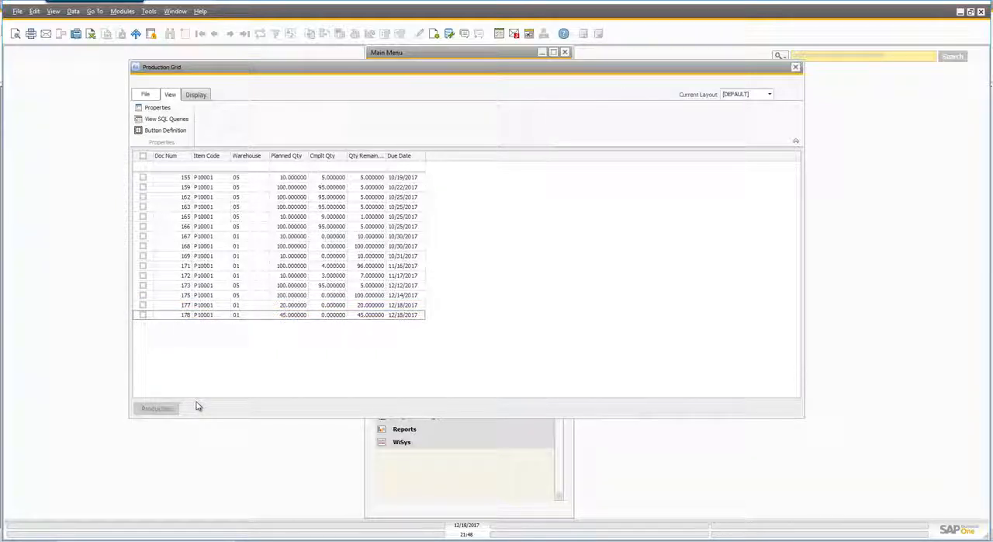
pyautogui.click(793, 97)
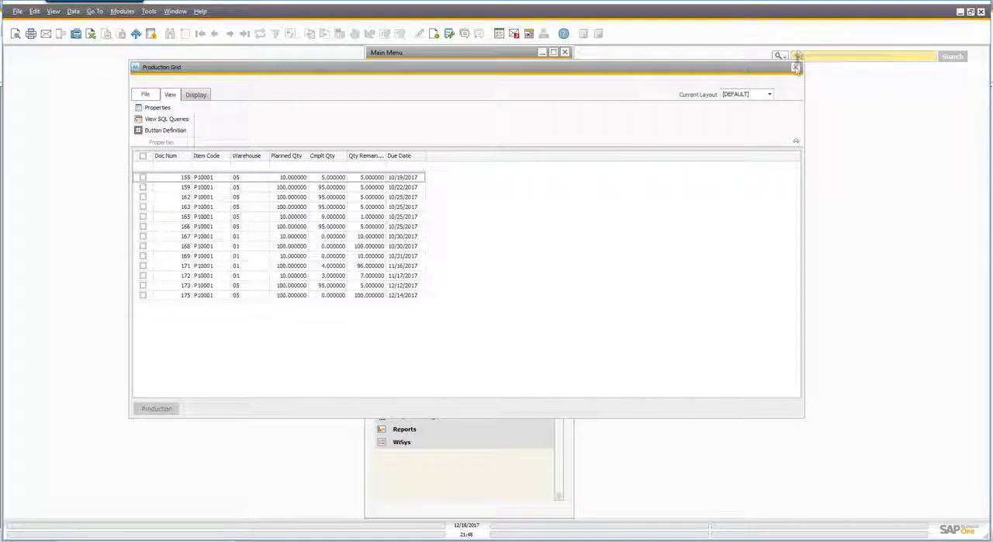
pyautogui.click(796, 68)
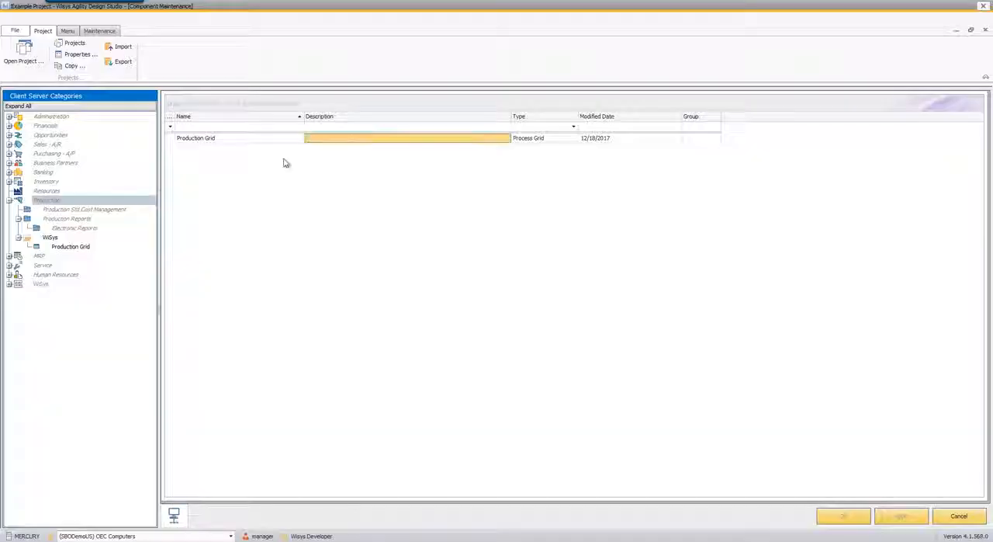
pyautogui.doubleClick(215, 139)
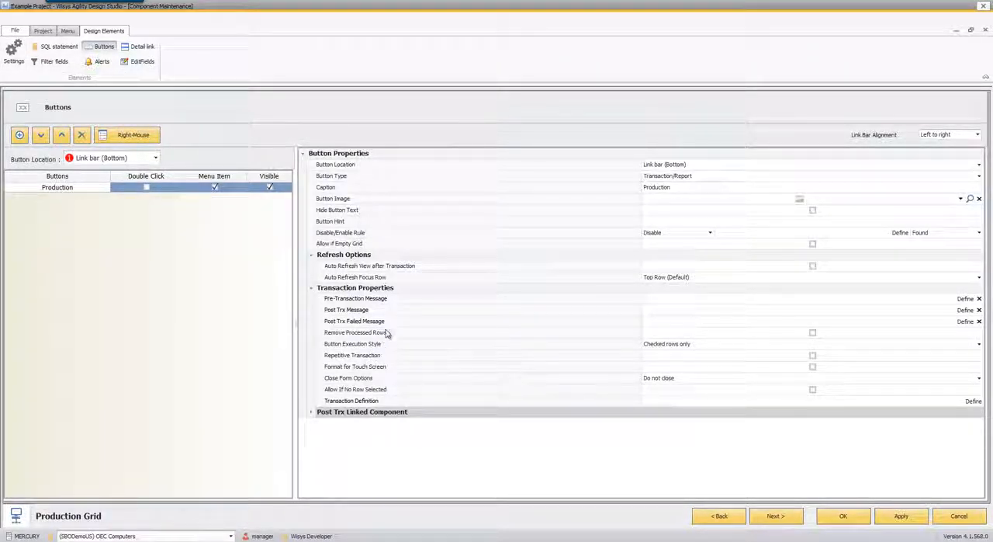
pyautogui.click(791, 333)
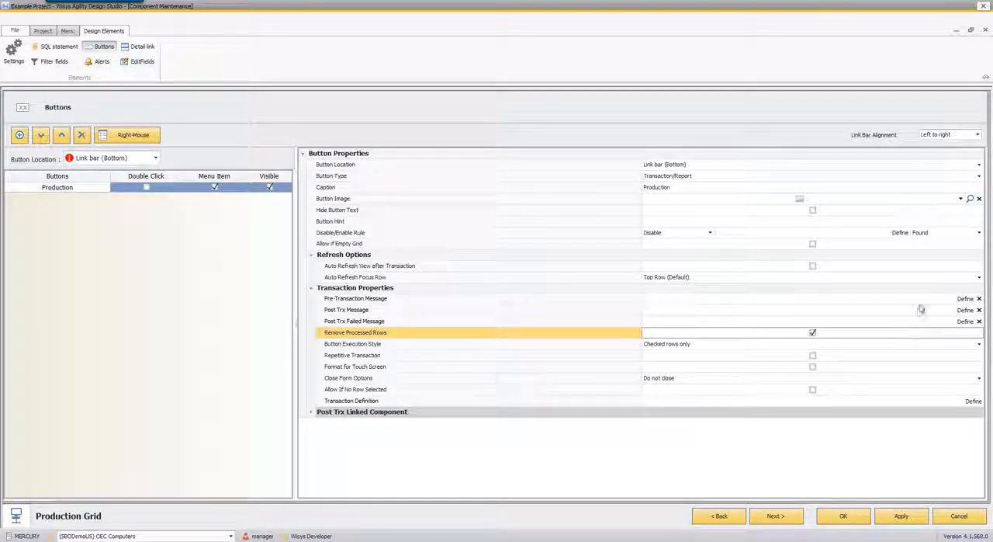
pyautogui.click(966, 321)
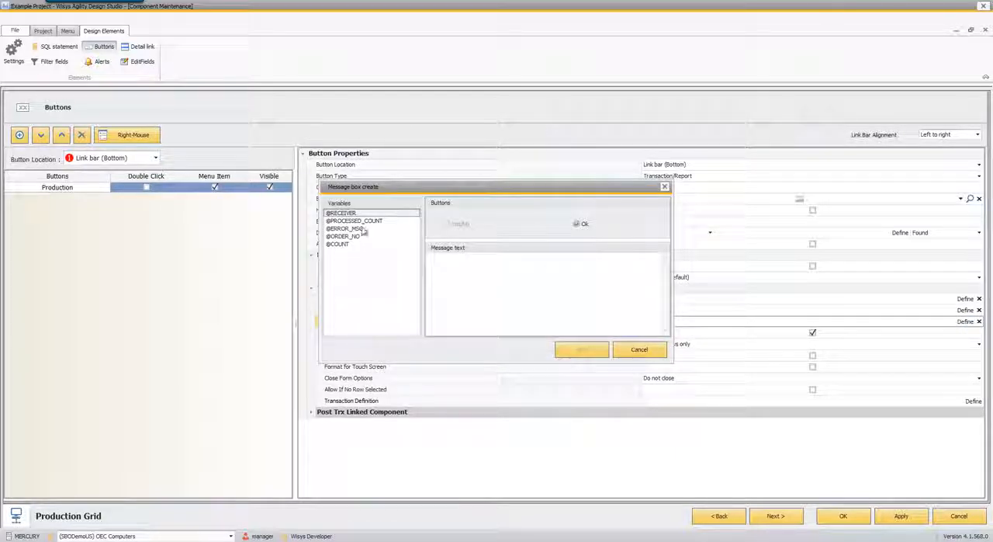
pyautogui.doubleClick(363, 230)
pyautogui.click(574, 350)
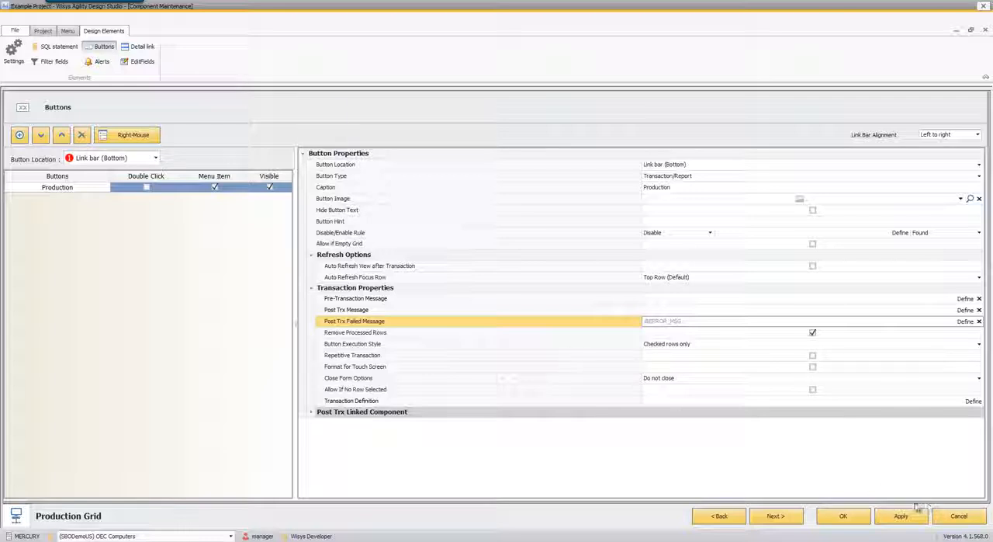
pyautogui.click(844, 516)
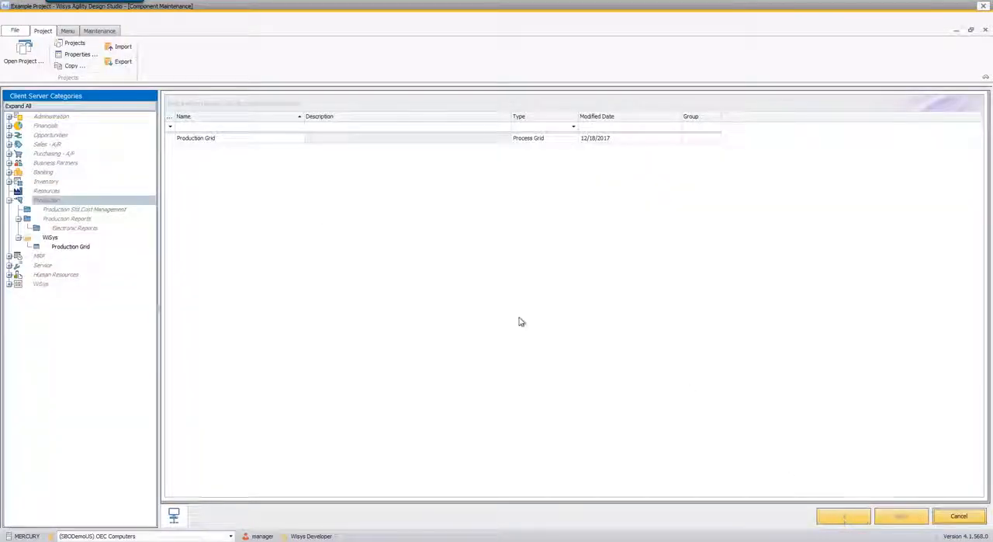
# - Switch back to SAP Business One, post production for orders 171 and 172 from the Production Grid, and close the grid
pyautogui.click(961, 8)
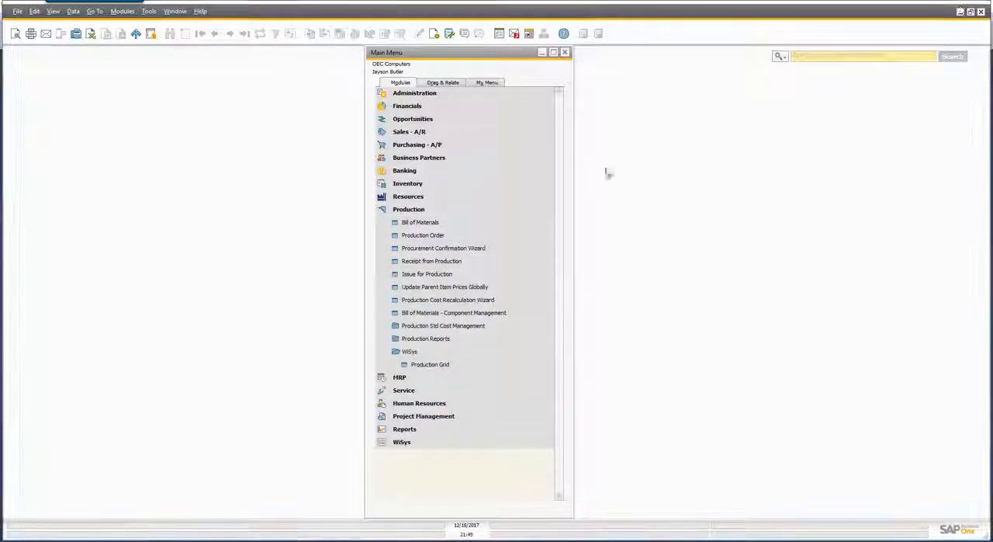
pyautogui.click(446, 369)
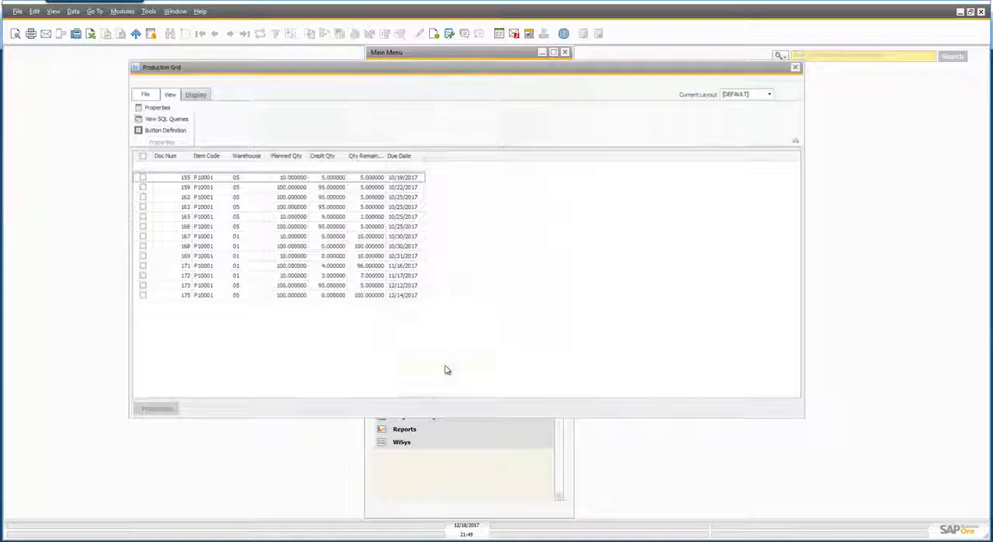
pyautogui.click(143, 276)
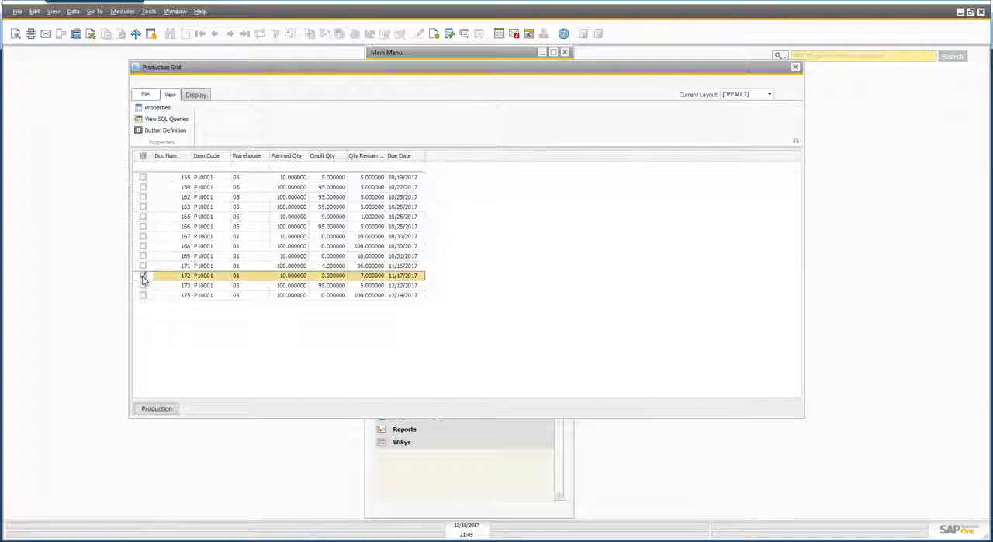
pyautogui.click(142, 266)
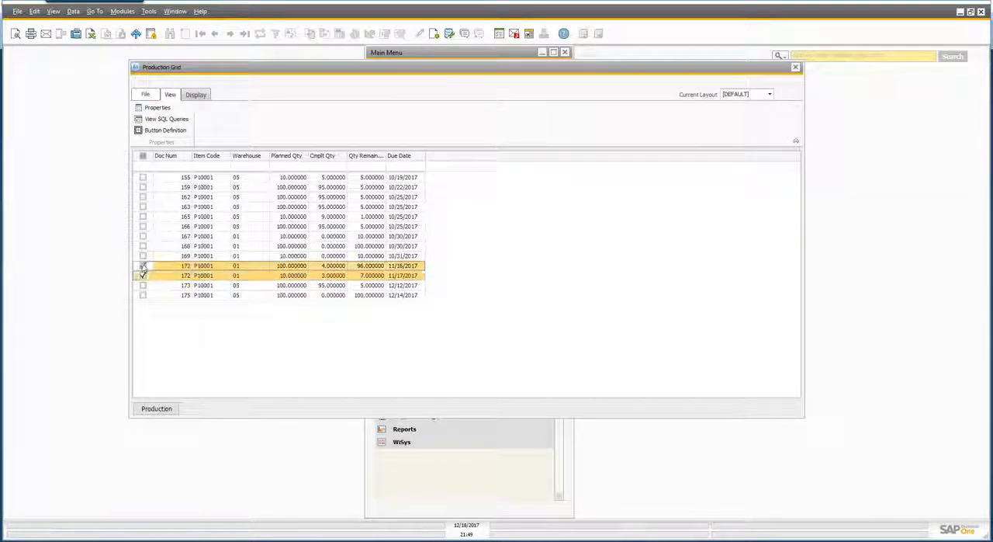
pyautogui.click(155, 409)
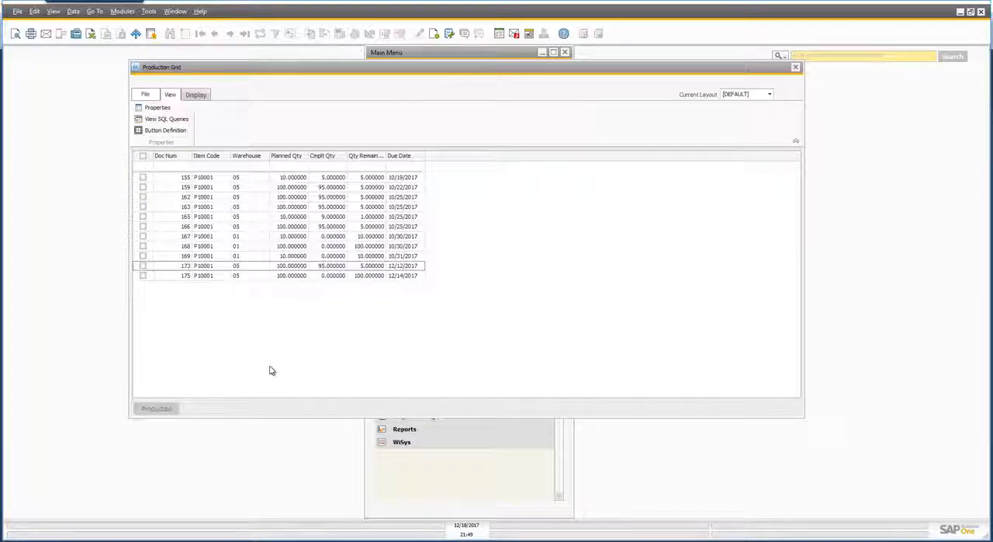
pyautogui.click(795, 68)
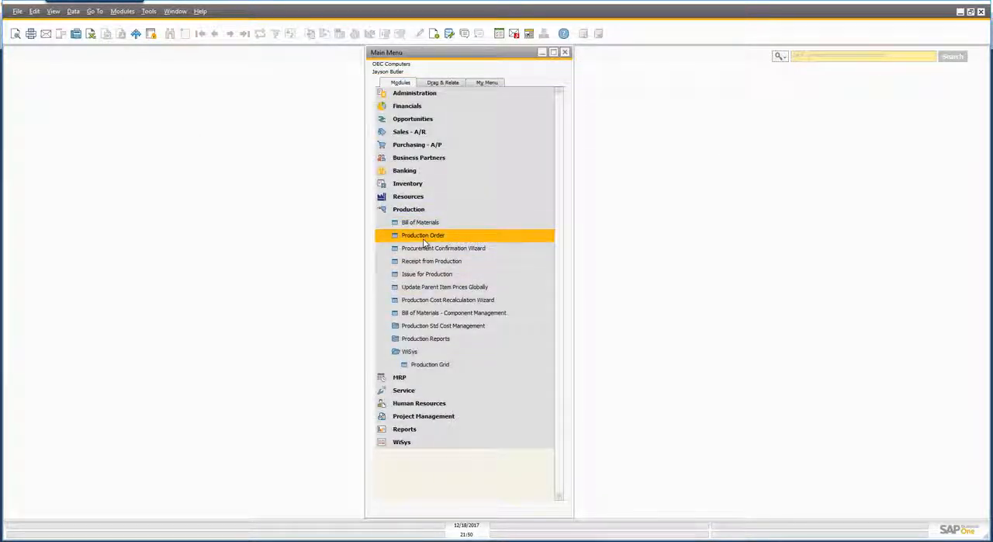
# - Open the Production Order form and check the issued component quantities of the last order, 178, and the preceding order, 177
pyautogui.click(426, 235)
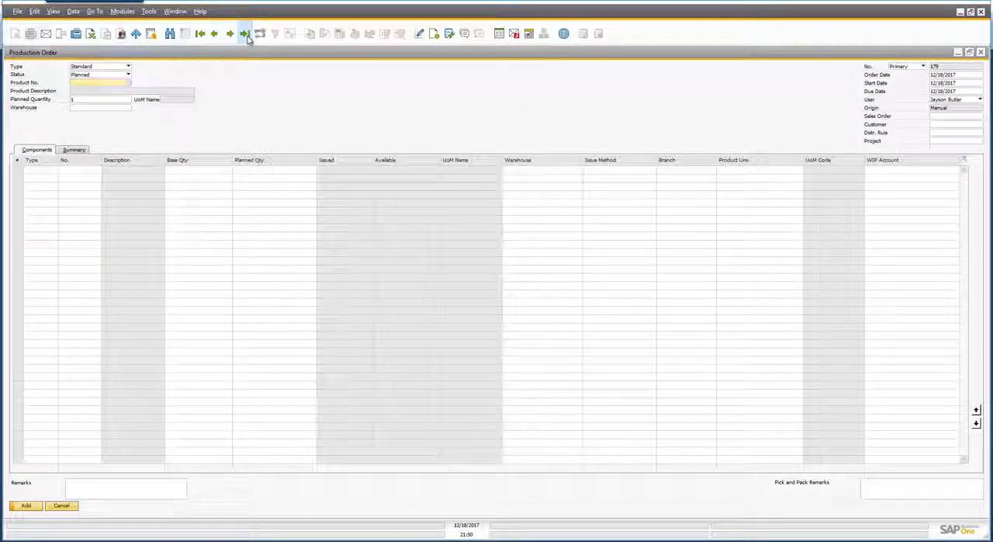
pyautogui.click(244, 33)
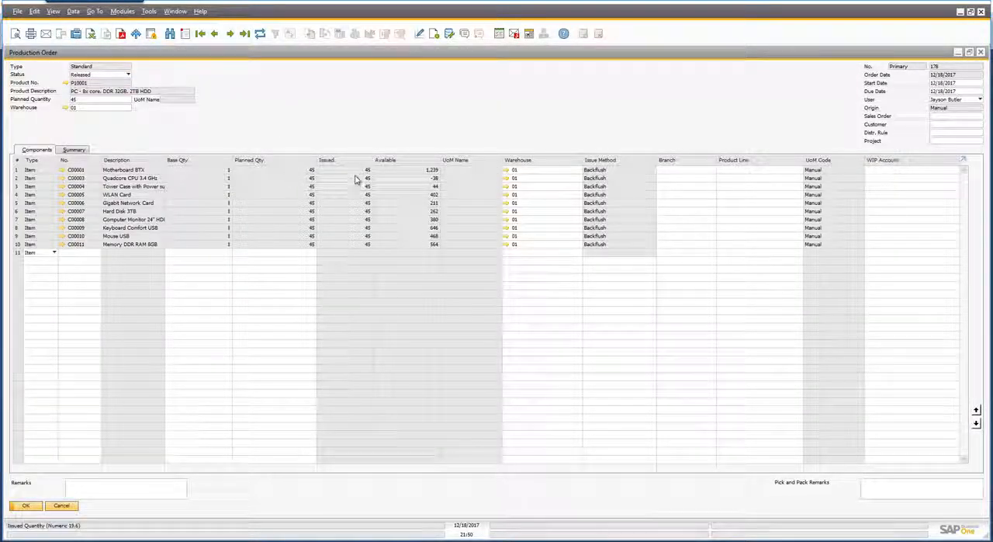
pyautogui.click(215, 33)
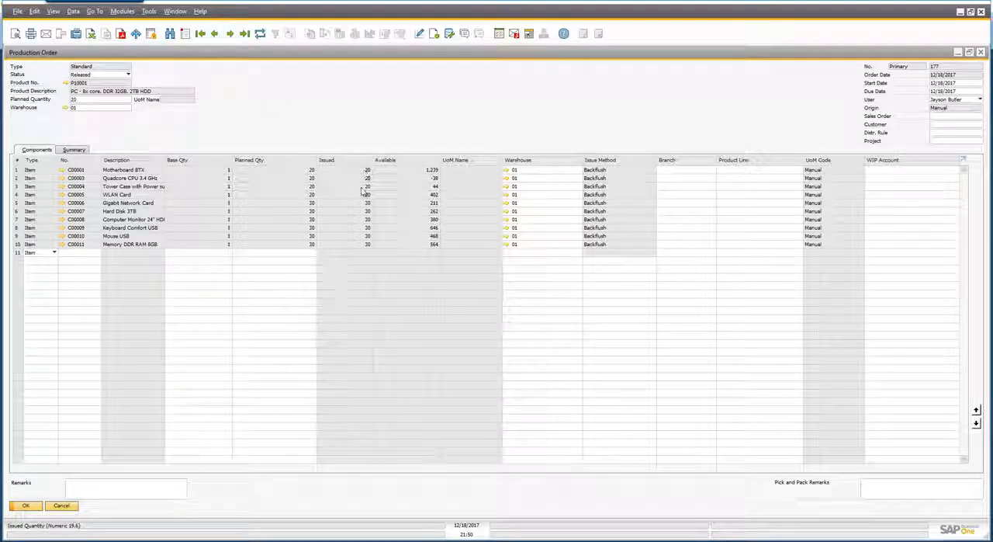
# - Examine the receipt and issue documents in production order 177's Relationship Map, and close the map and the order form
pyautogui.rightClick(368, 118)
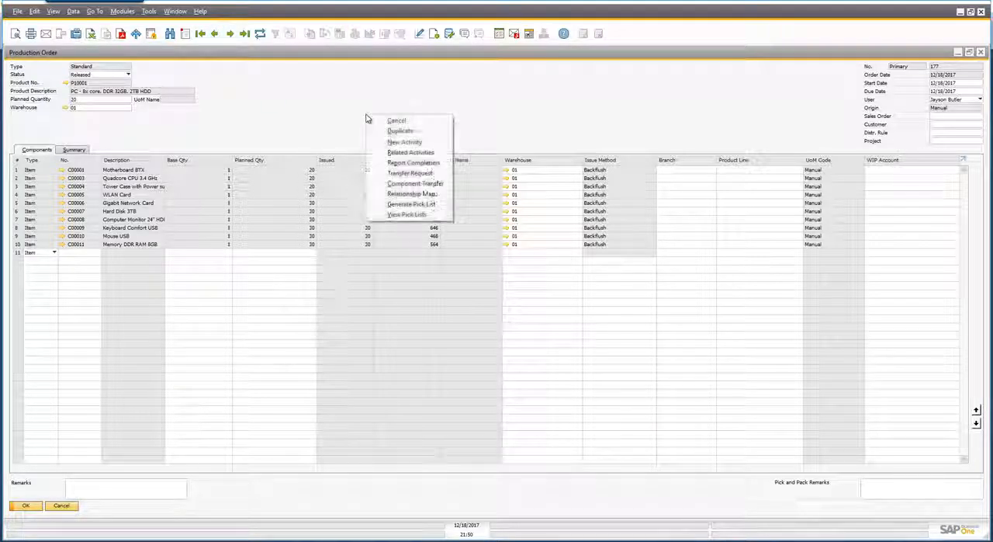
pyautogui.click(405, 194)
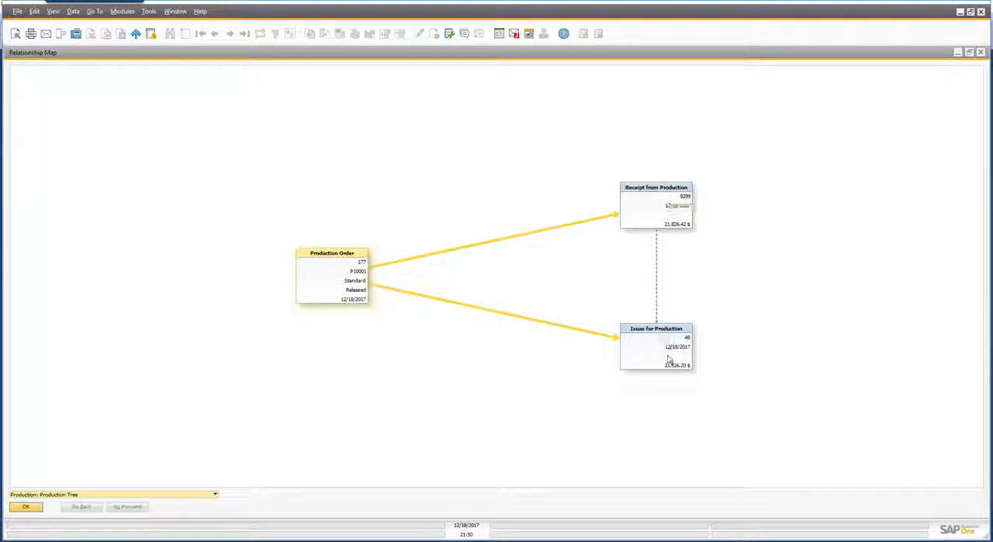
pyautogui.click(27, 507)
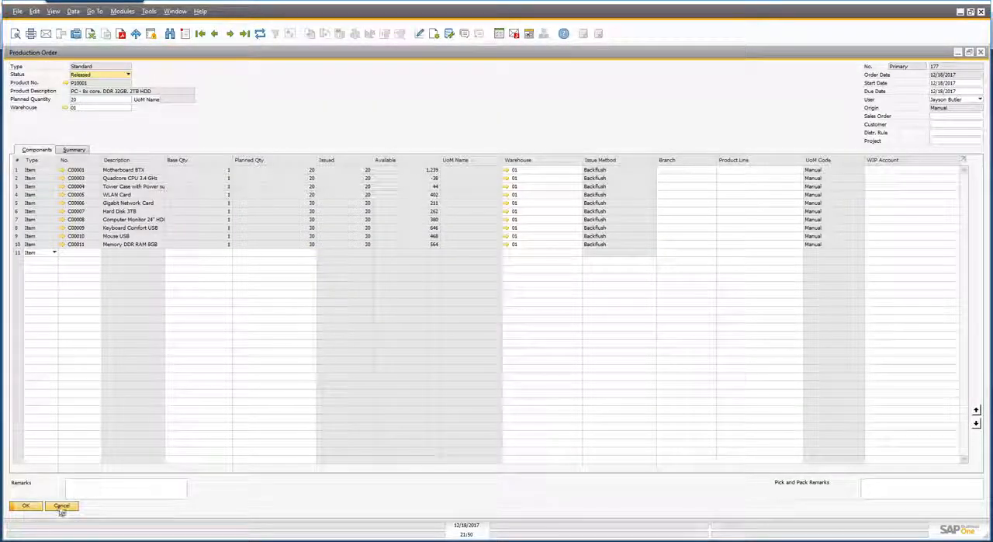
pyautogui.click(61, 506)
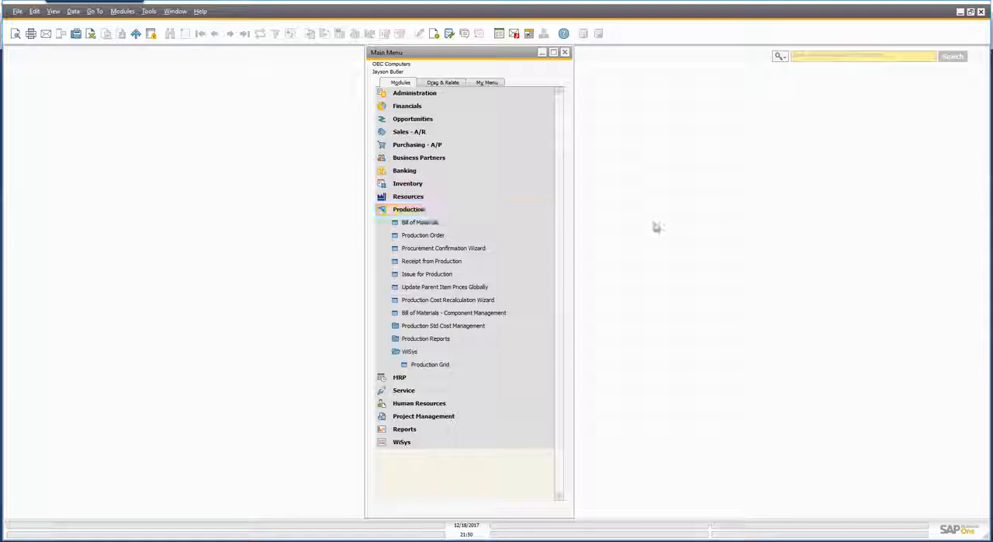